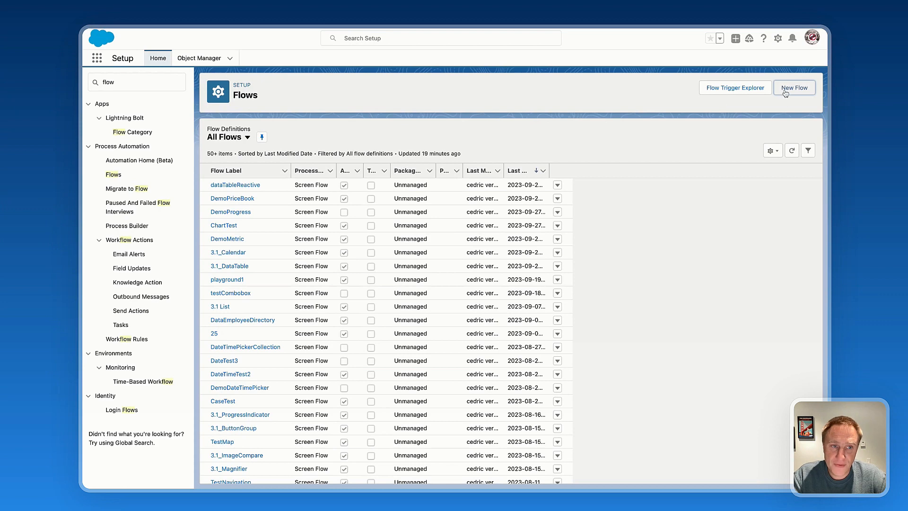
- Create a new screen flow and add a Get Records element directly after its start
click(787, 90)
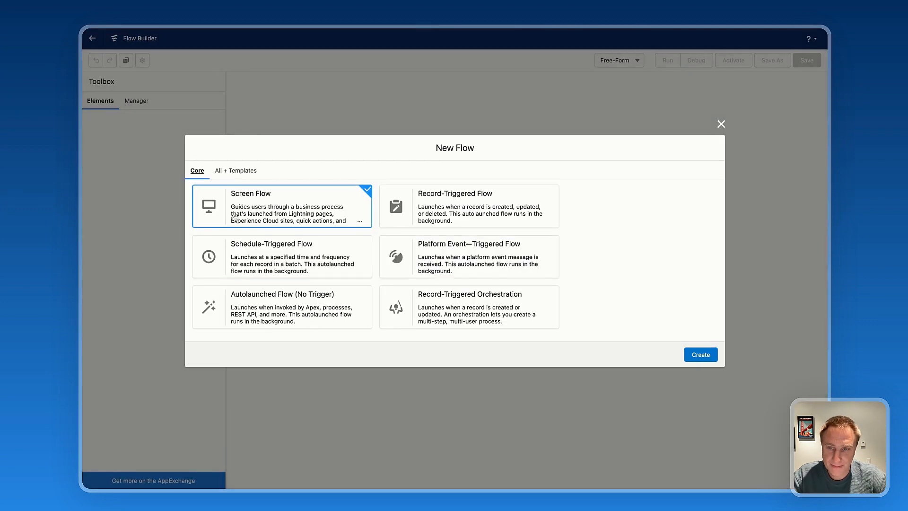
click(693, 357)
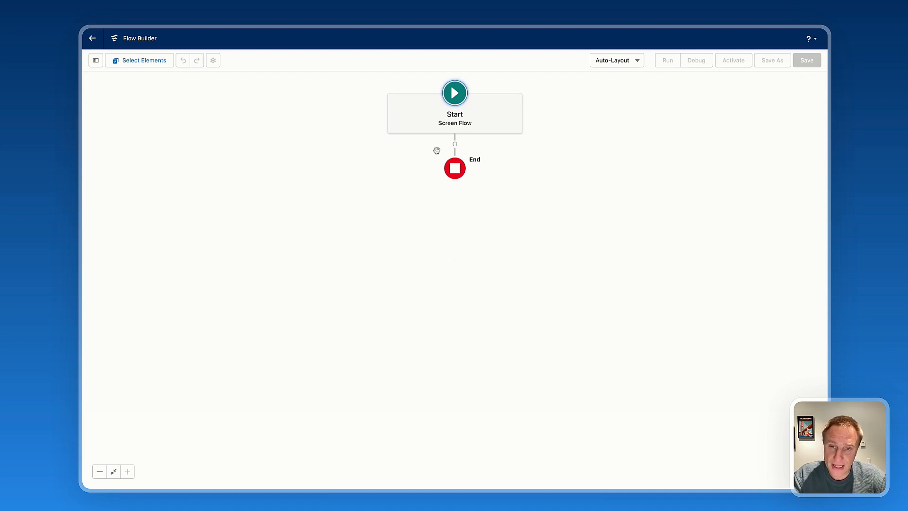
click(455, 144)
text(get)
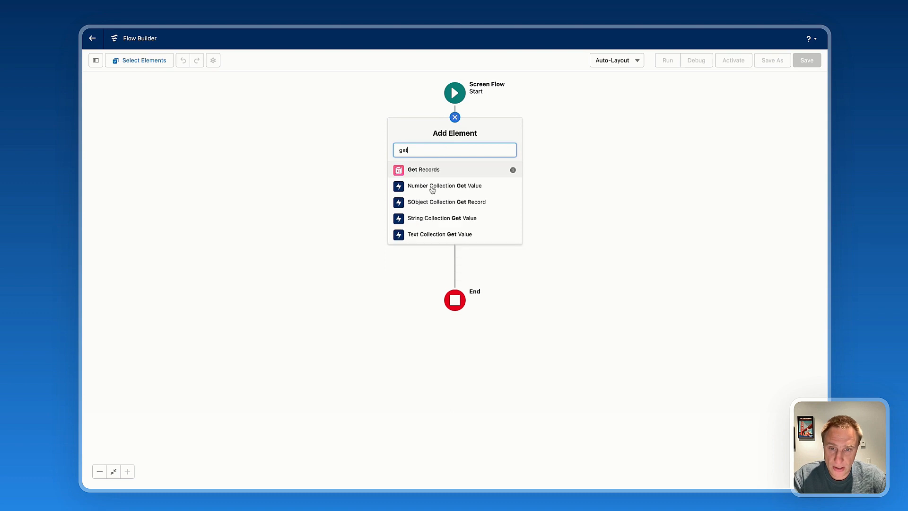
click(426, 171)
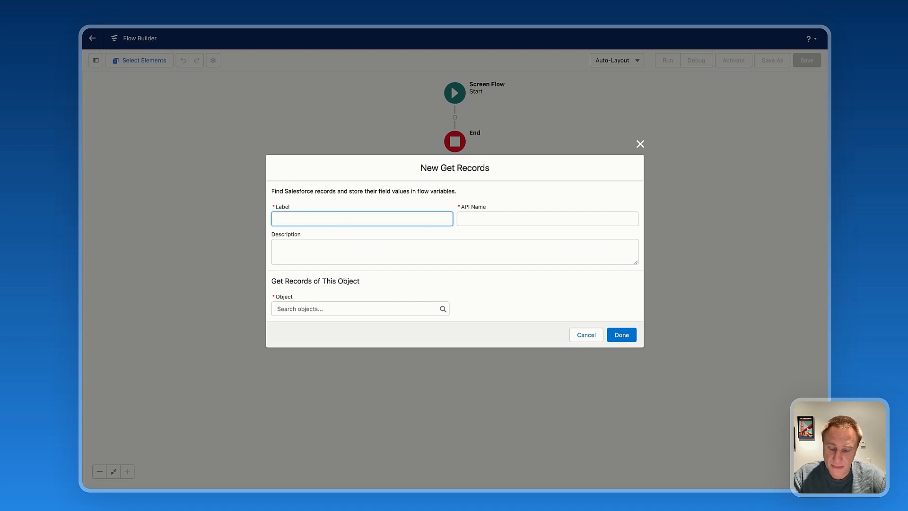
- Label the Get Records element GetOpp and choose Opportunity as its object
text(GetOpp)
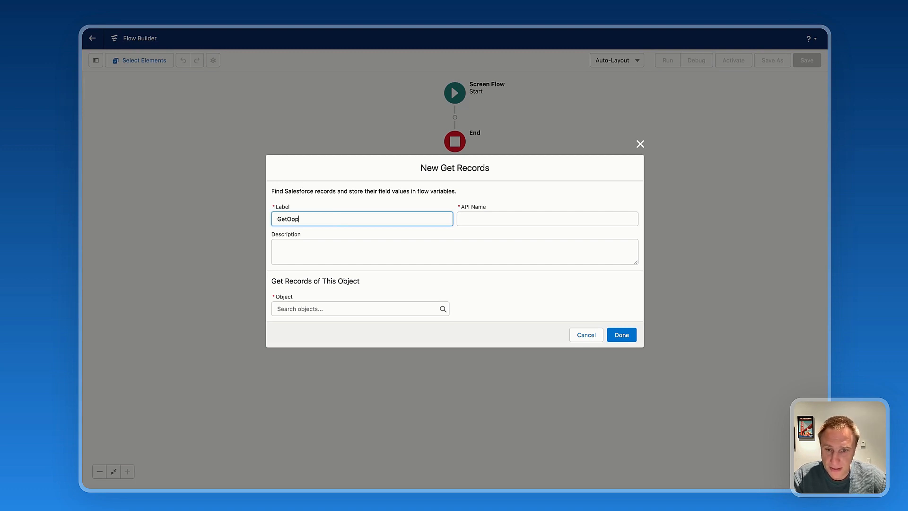
key(Tab)
click(308, 305)
text(oop)
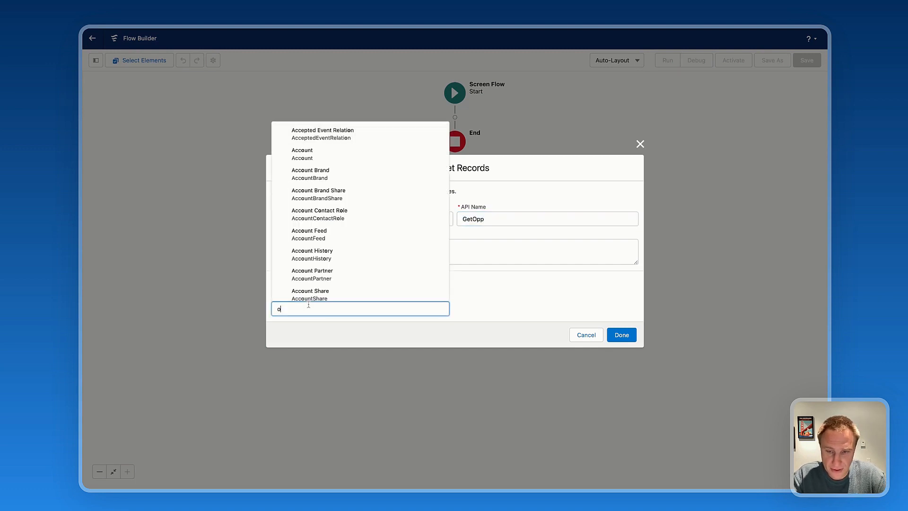
key(BackSpace)
key(BackSpace)
text(pp)
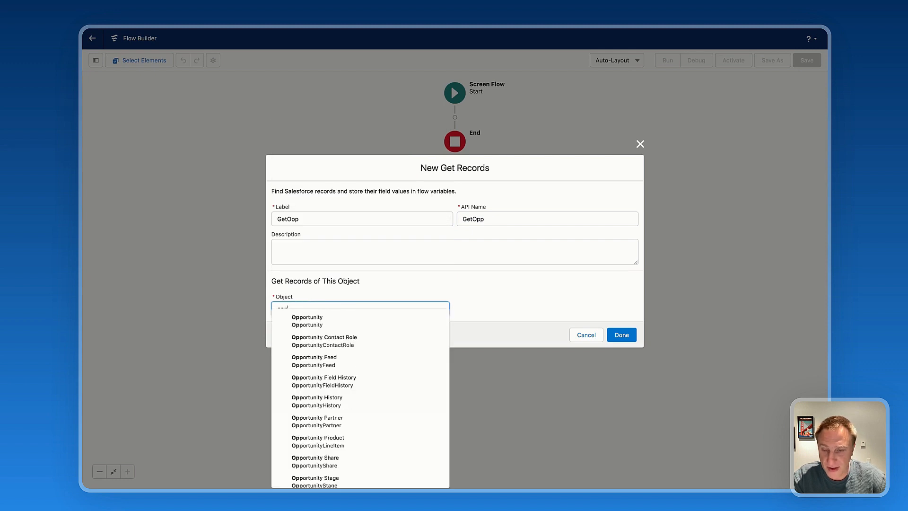
click(320, 321)
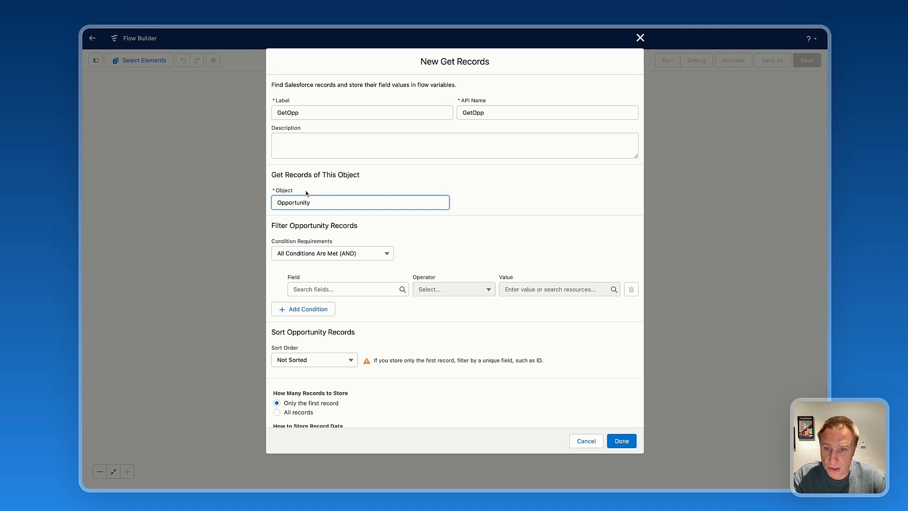
- Have GetOpp retrieve all Opportunity records without conditions, store all records, and finish the element
click(309, 256)
click(304, 268)
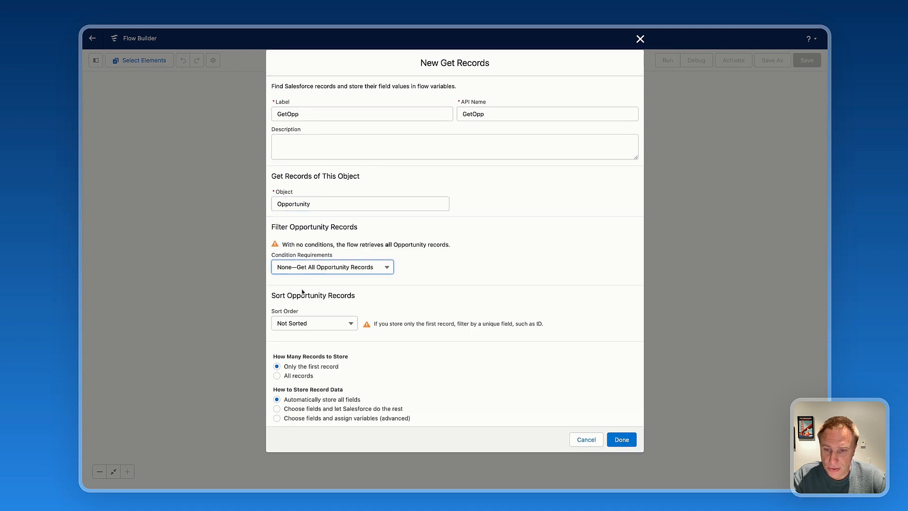
click(303, 376)
click(610, 439)
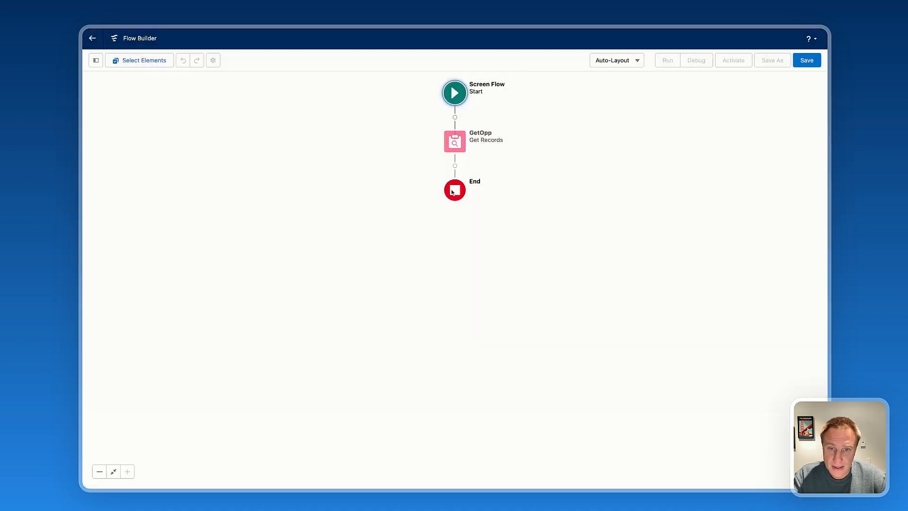
- Add a Get Records element after GetOpp, labelled WonOpp, with Opportunity as its object
click(455, 165)
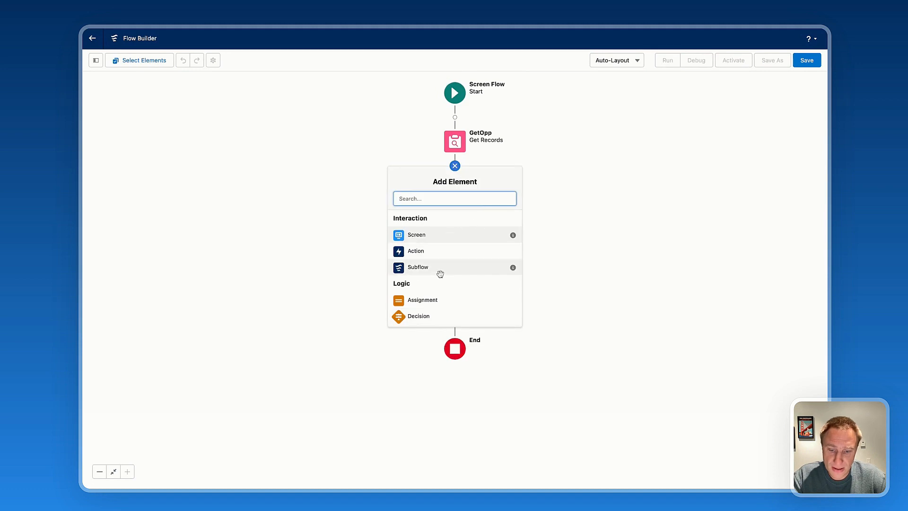
text(get)
click(422, 222)
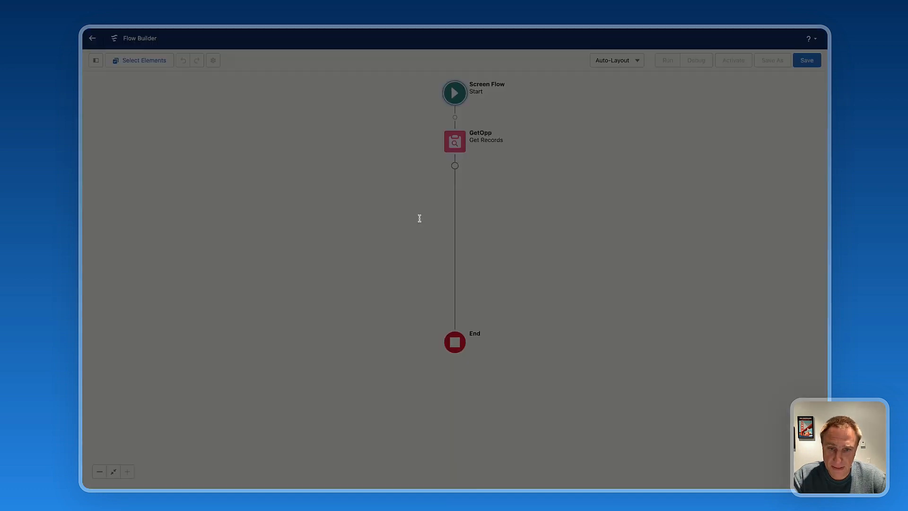
text(W)
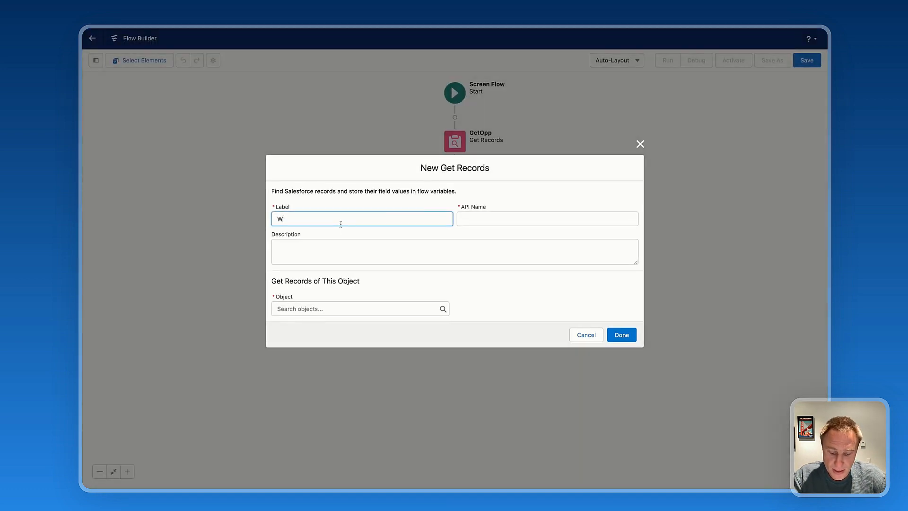
text(onOpp)
key(Tab)
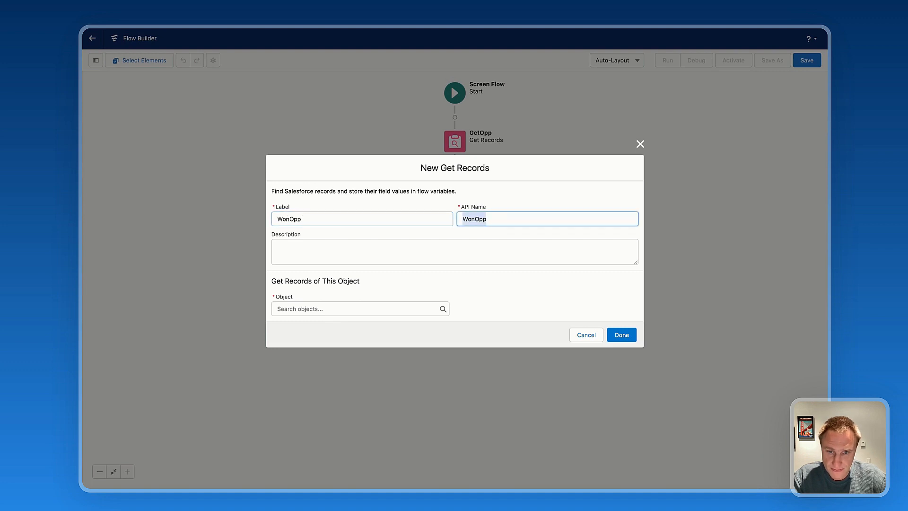
key(Tab)
key(Tab)
text(opp)
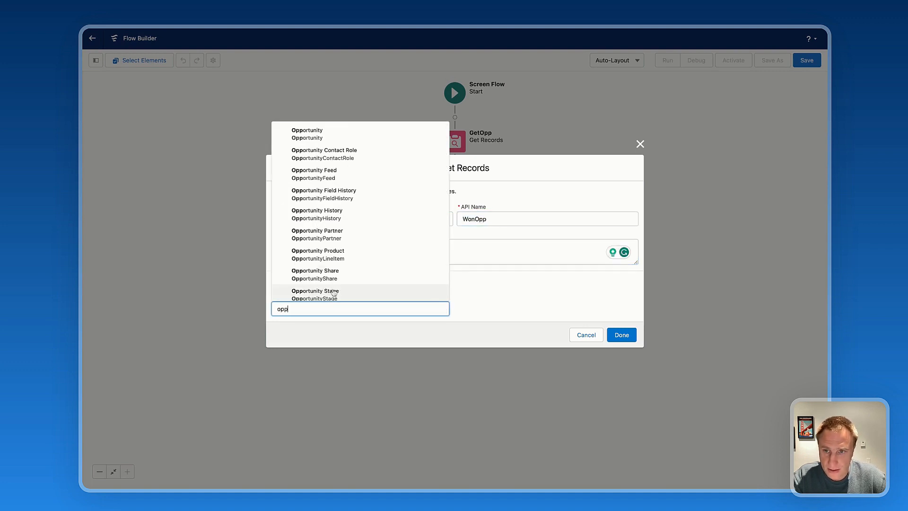
click(335, 141)
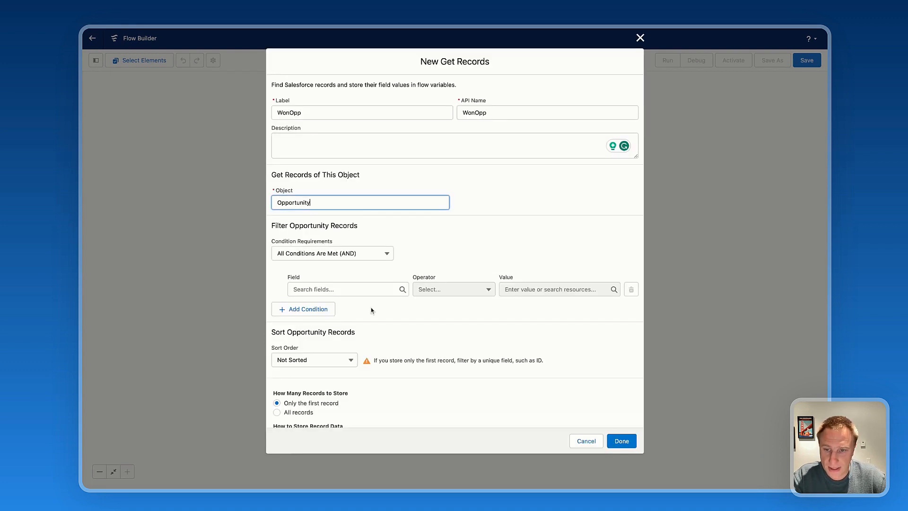
- Filter WonOpp to StageName Equals Closed Won, store all records, and finish the element
click(330, 289)
text(stage)
click(327, 329)
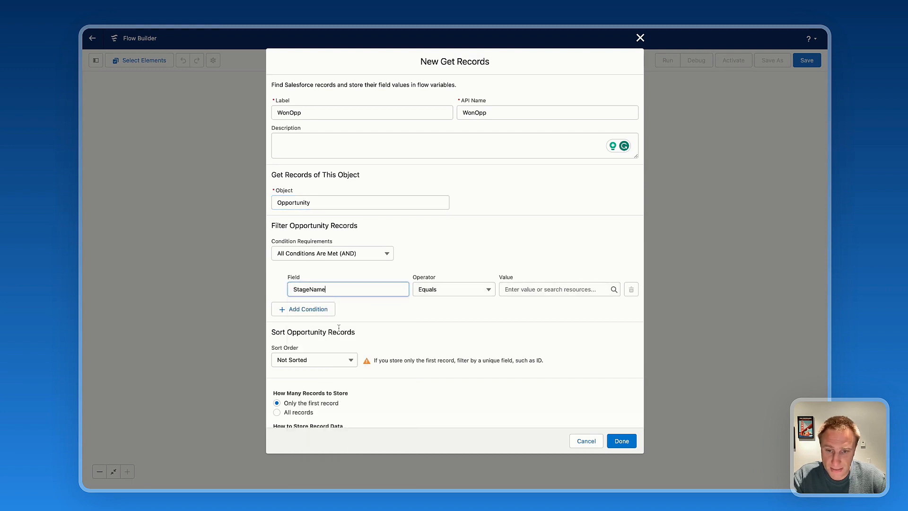
click(587, 291)
scroll(563, 376, down, 5)
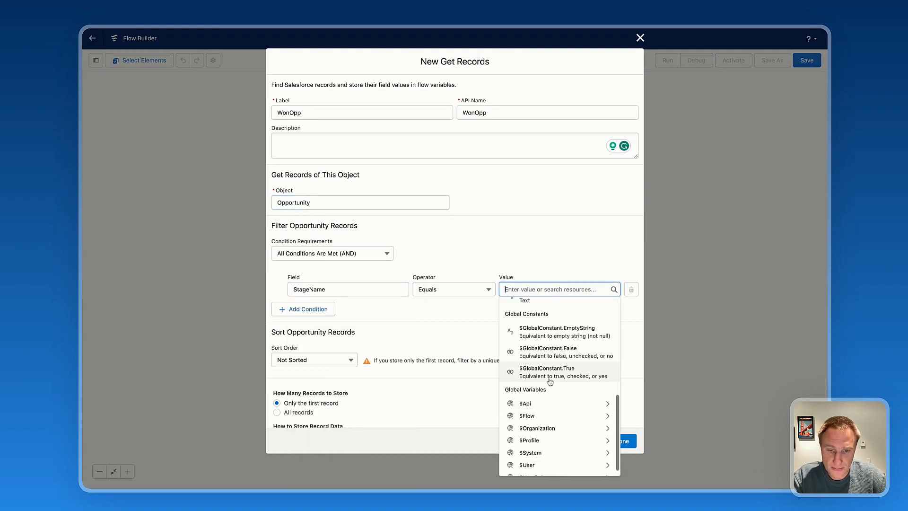
click(535, 357)
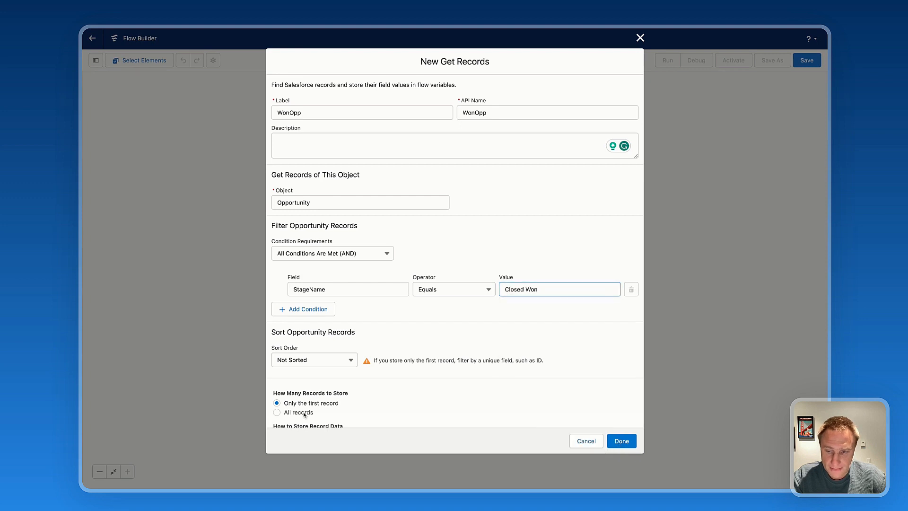
click(277, 412)
click(622, 441)
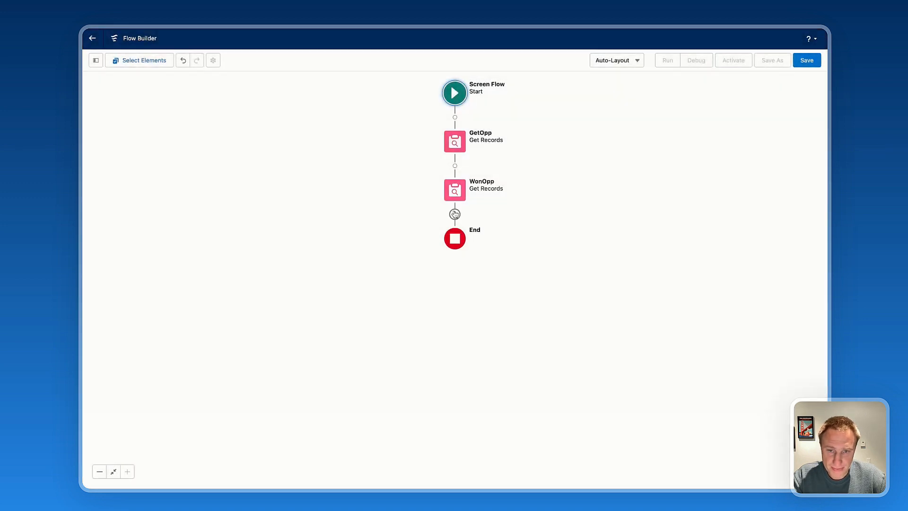
- Add a third Get Records element after WonOpp and label it ExpectedRevenu
click(454, 215)
text(get)
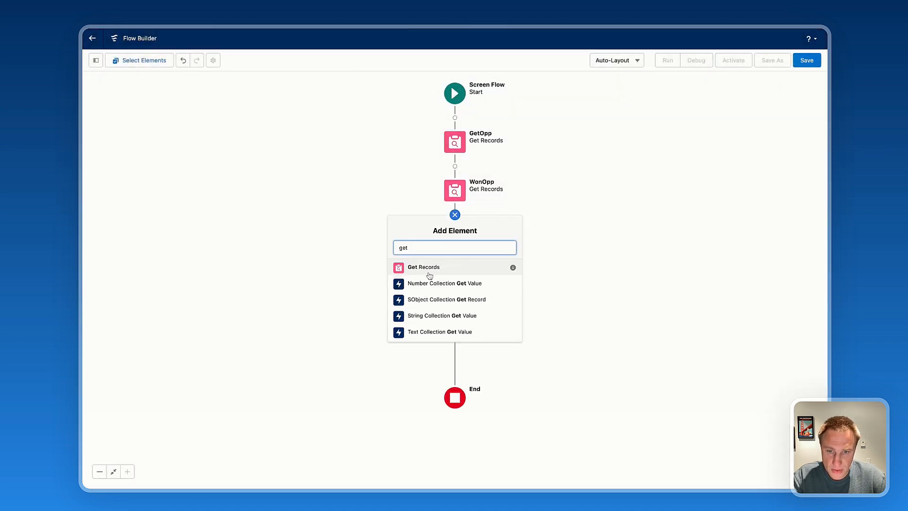
click(428, 268)
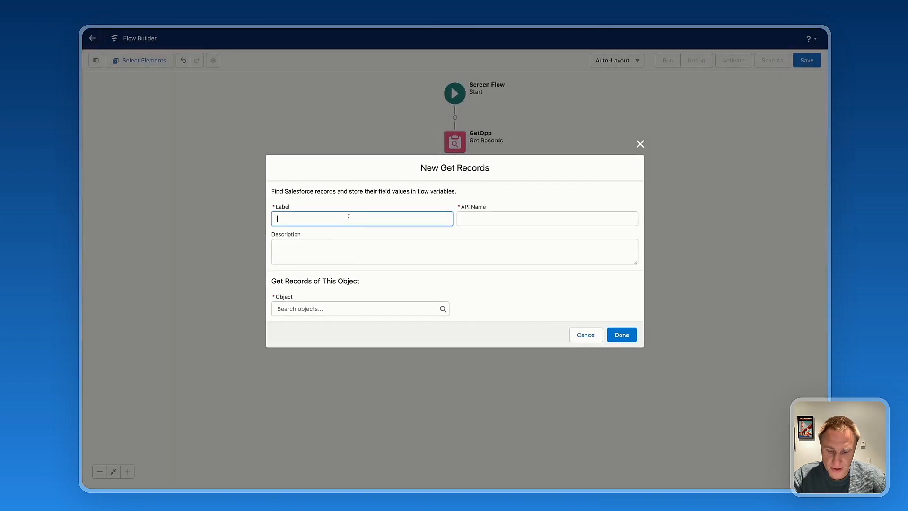
text(Get)
key(BackSpace)
key(BackSpace)
key(BackSpace)
text(E)
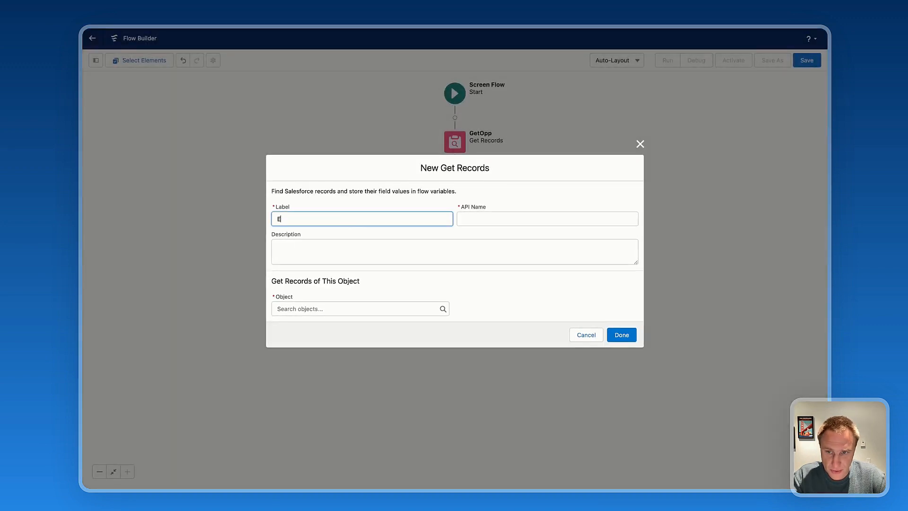
text(xpectedREvenu)
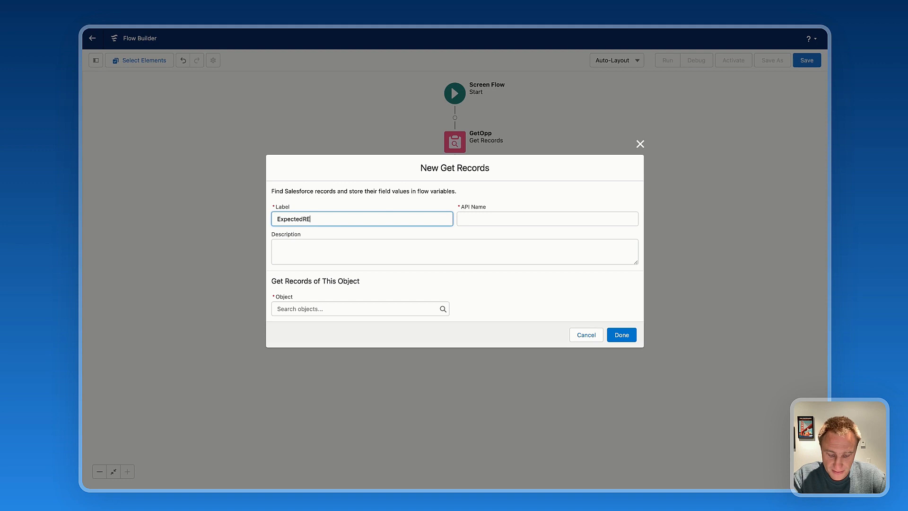
key(BackSpace)
key(BackSpace)
key(BackSpace)
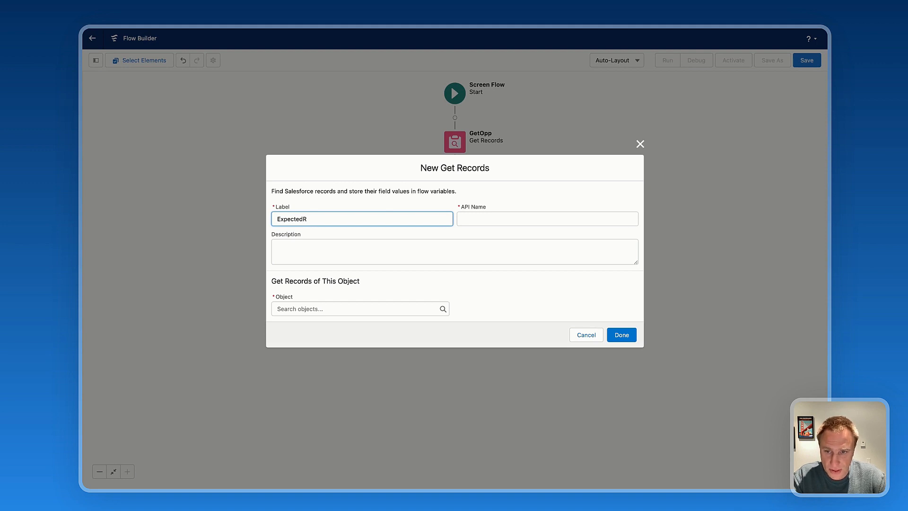
text(evenu)
key(Tab)
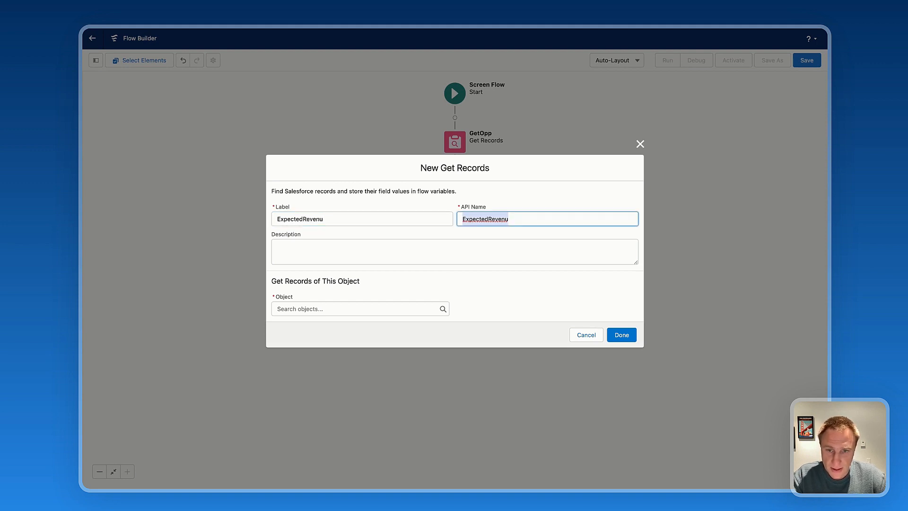
- Choose Opportunity as the ExpectedRevenu object and set its condition requirement to Any Condition Is Met (OR)
key(Tab)
click(306, 308)
text(opp)
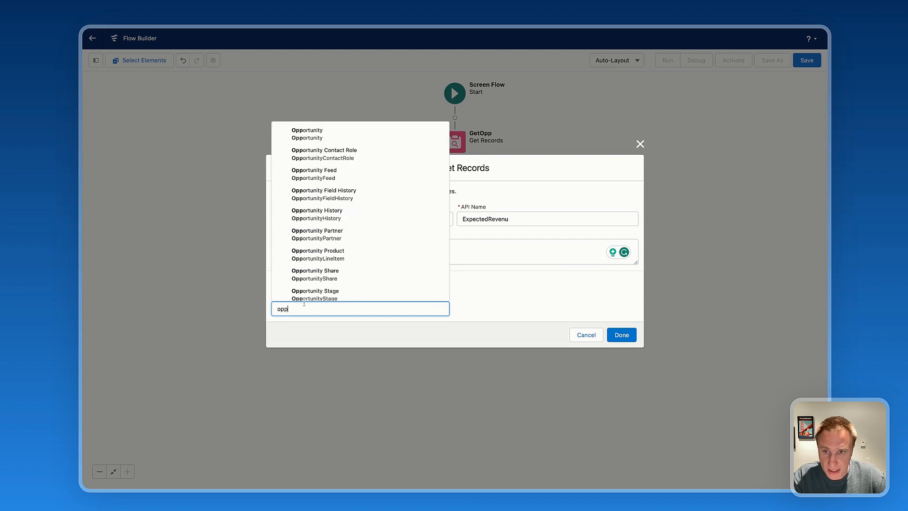
click(315, 134)
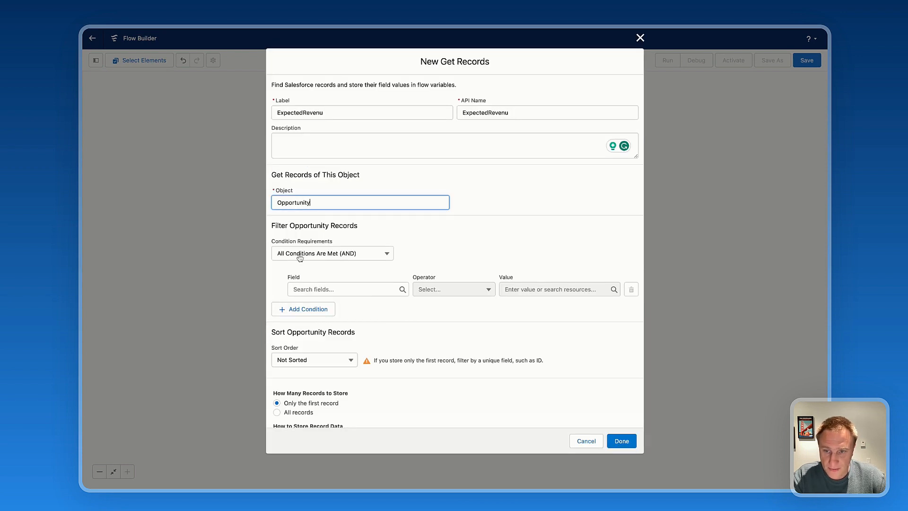
click(335, 253)
click(335, 303)
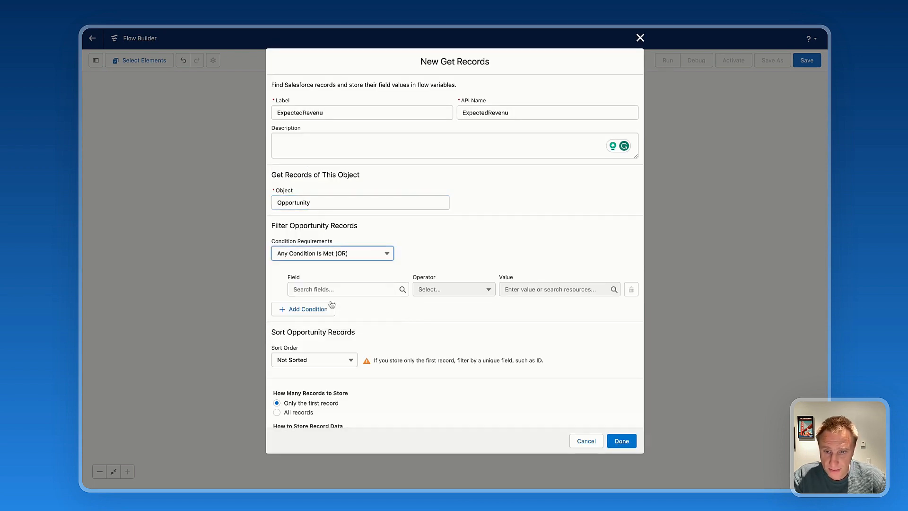
- Define the first ExpectedRevenu filter condition as StageName Does Not Equal Closed Won
click(332, 291)
text(Stage)
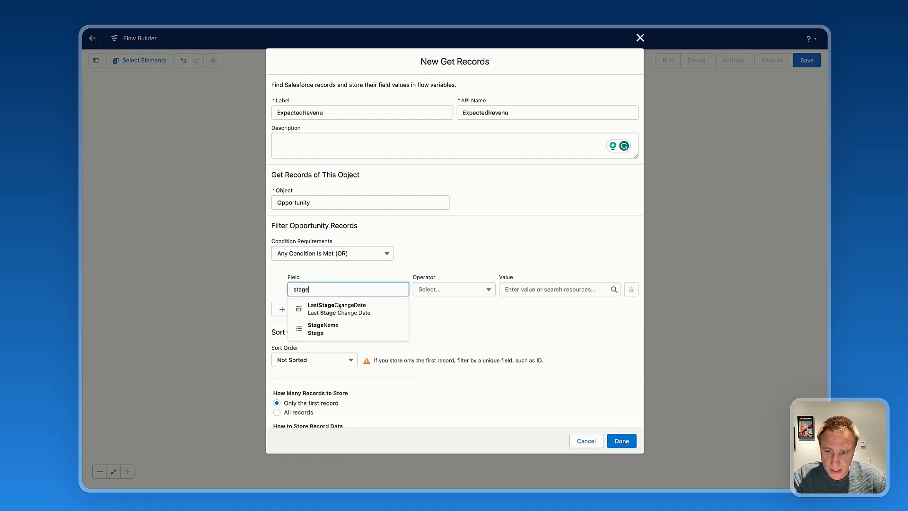
click(343, 330)
click(458, 292)
click(448, 323)
click(548, 290)
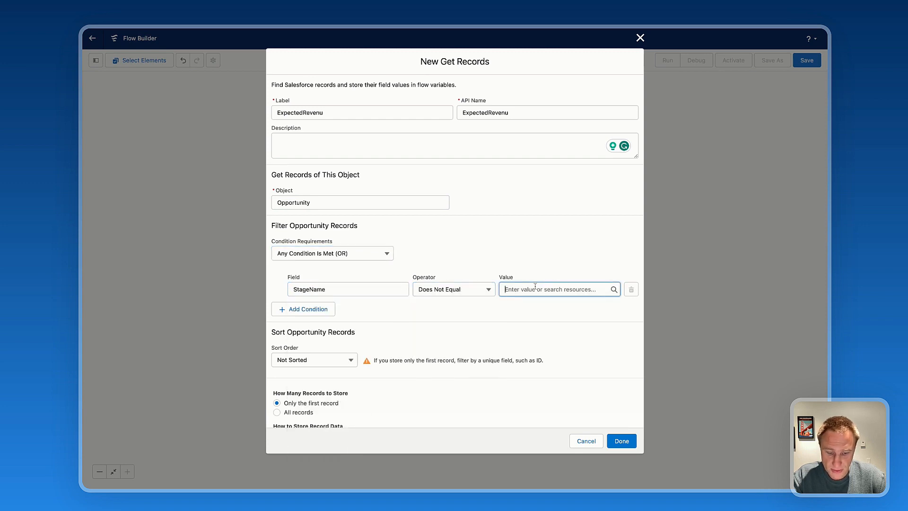
scroll(544, 379, down, 5)
click(548, 432)
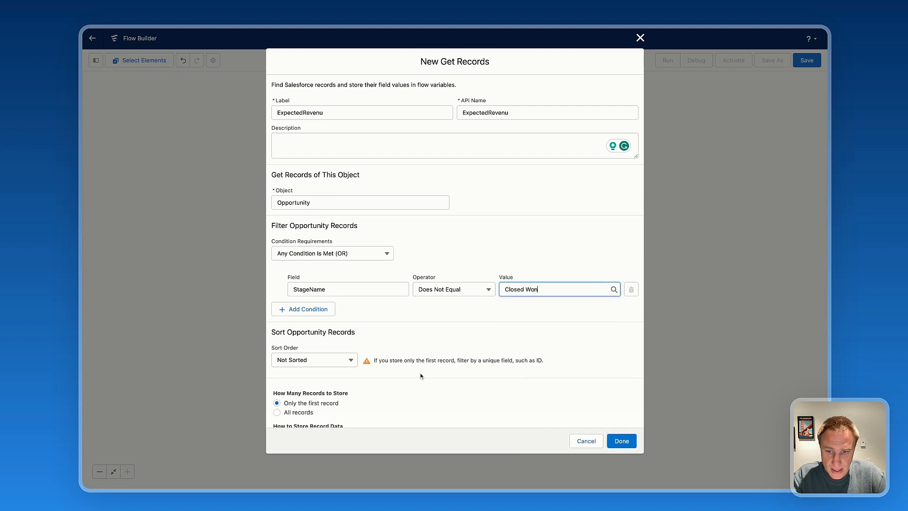
- Add a second ExpectedRevenu filter condition on StageName with the Does Not Equal operator
click(312, 310)
click(335, 317)
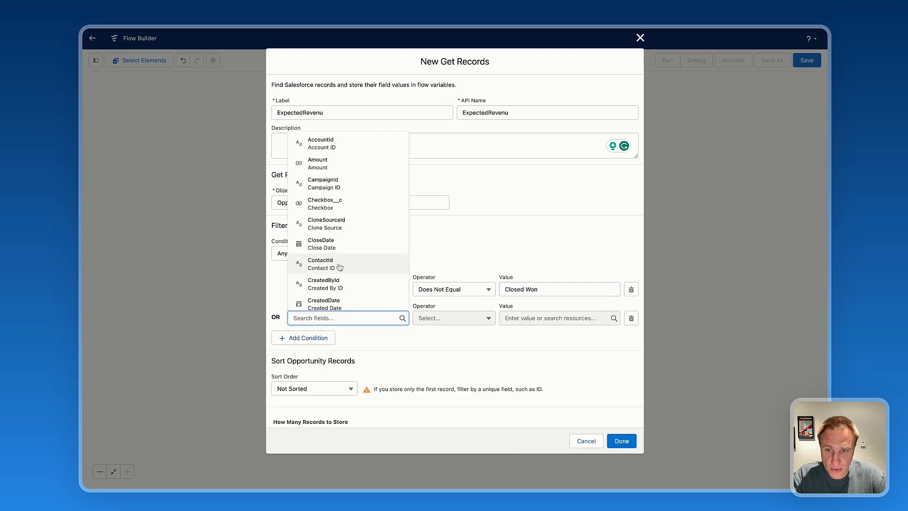
text(stage)
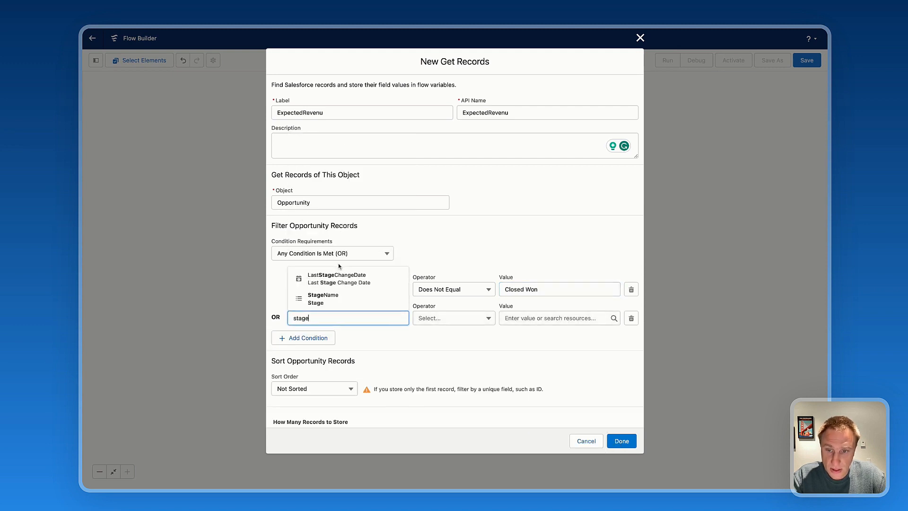
click(339, 295)
click(436, 323)
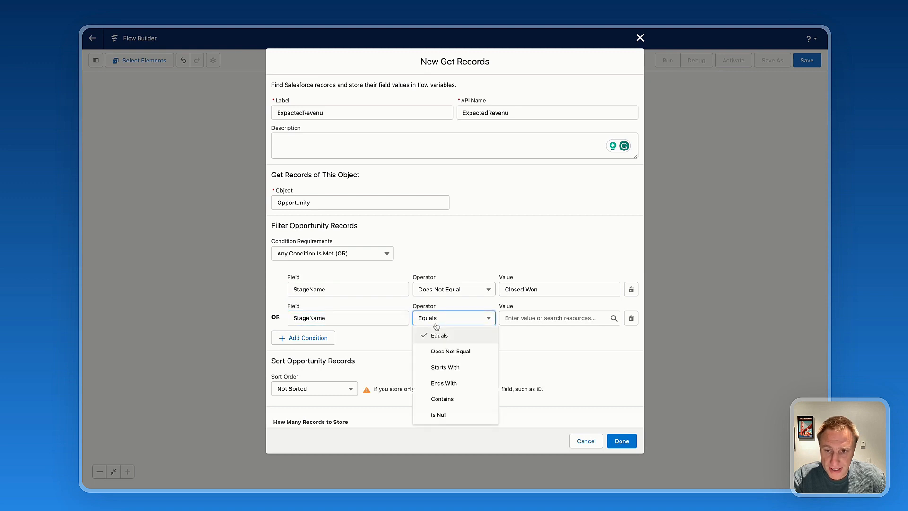
click(455, 354)
- Set the second condition's value to Closed Lost, then store all records and finish the ExpectedRevenu element
click(560, 318)
scroll(544, 265, down, 5)
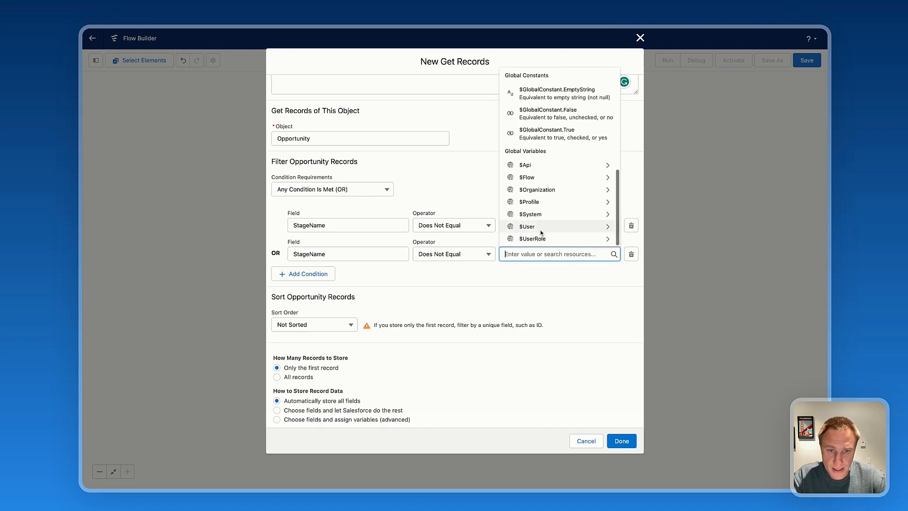
scroll(538, 213, up, 3)
scroll(538, 198, up, 3)
scroll(539, 208, down, 1)
click(539, 218)
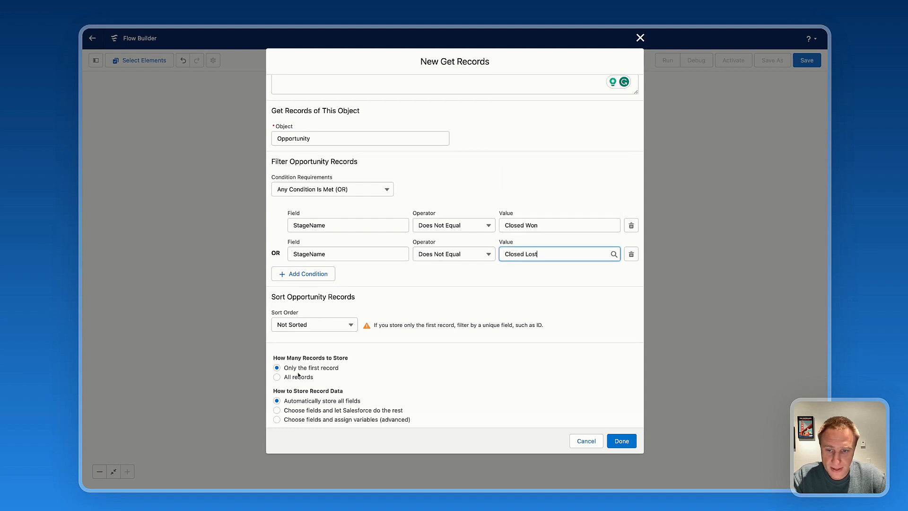
click(292, 377)
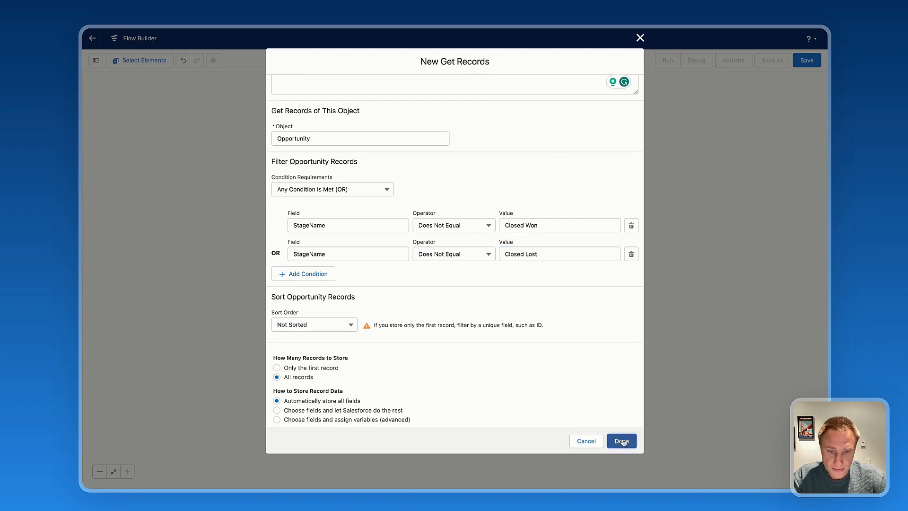
click(621, 441)
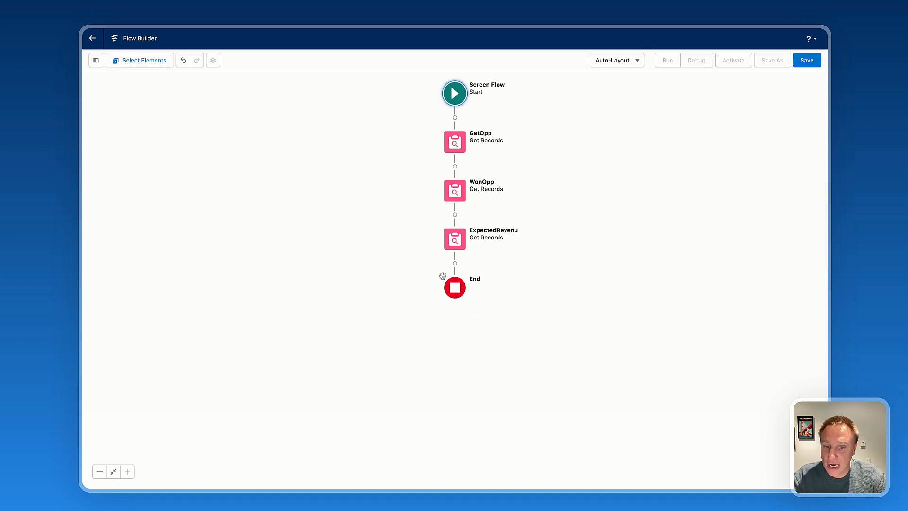
- Add an action after ExpectedRevenu using SObject Collection Math from the Avonni category
click(455, 263)
click(428, 363)
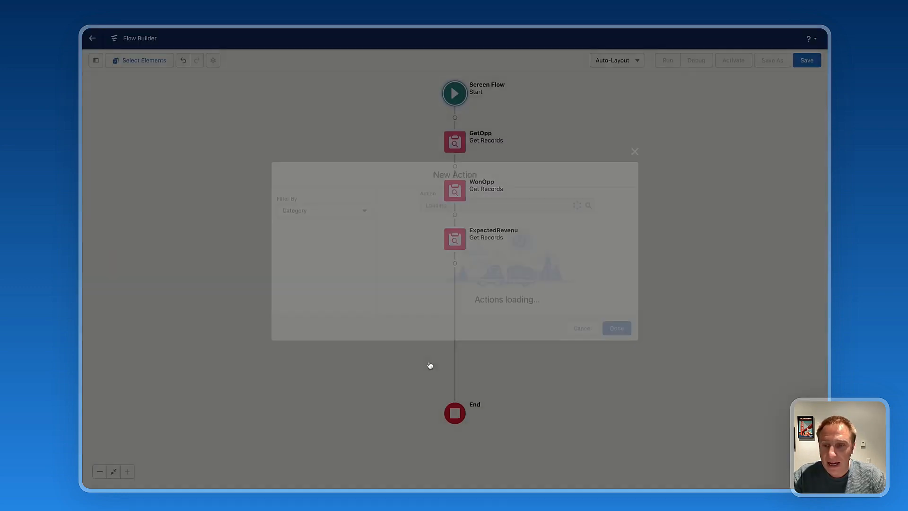
scroll(305, 271, down, 1)
click(315, 277)
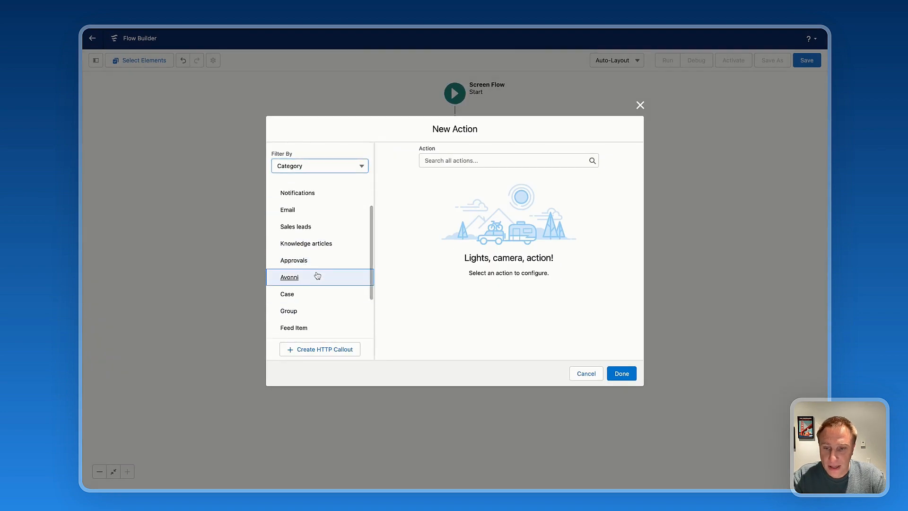
click(457, 160)
scroll(491, 271, down, 8)
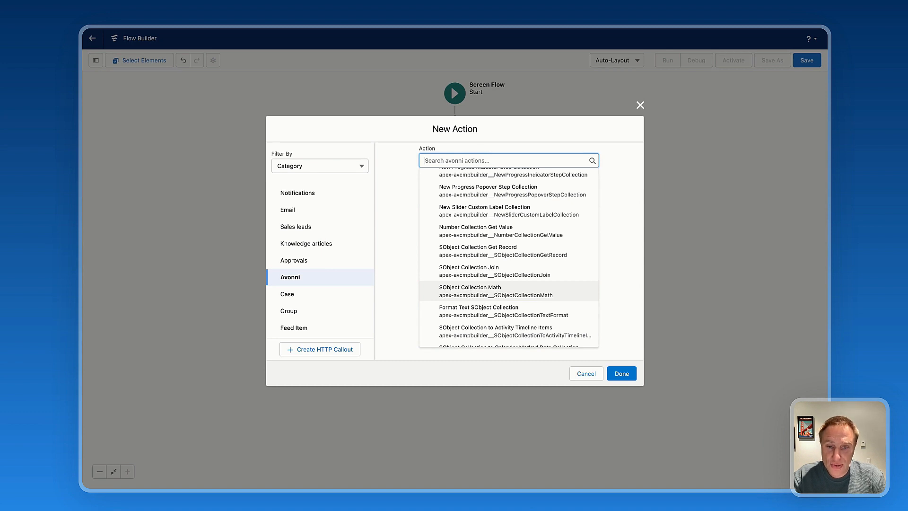
click(473, 291)
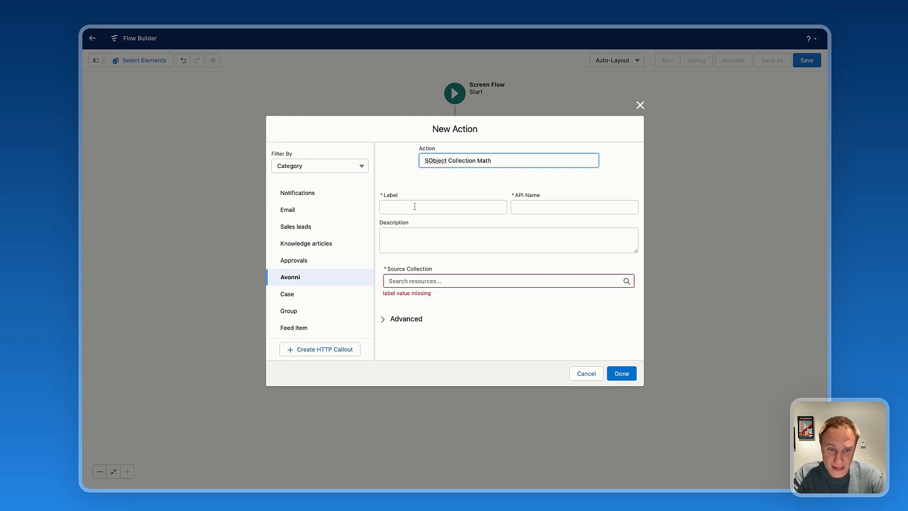
- Label the action NumberOfOpp and use the GetOpp records as its source collection
click(415, 207)
text(Numbert)
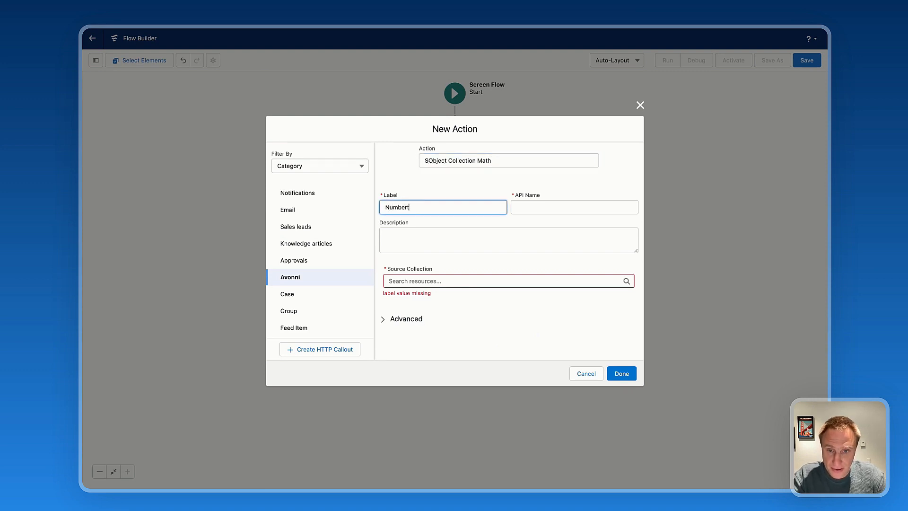
key(BackSpace)
text(OfOpp)
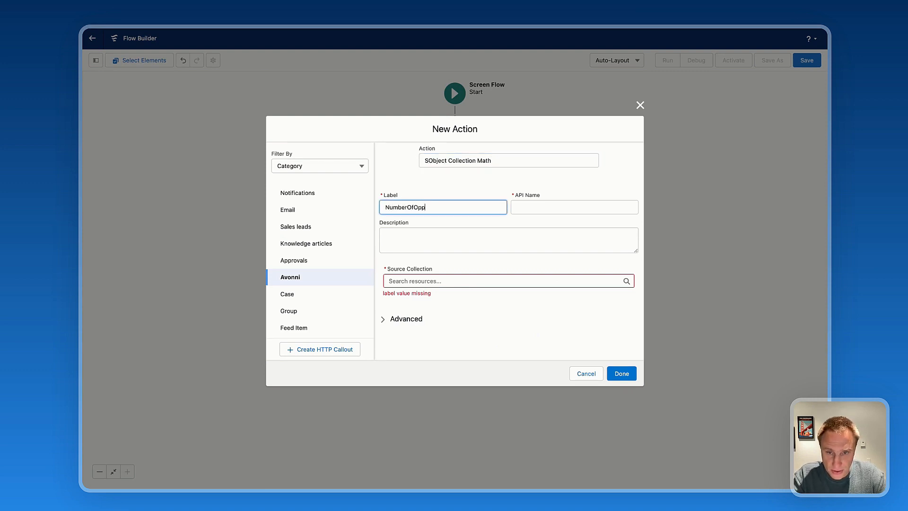
key(Tab)
key(Tab)
click(416, 281)
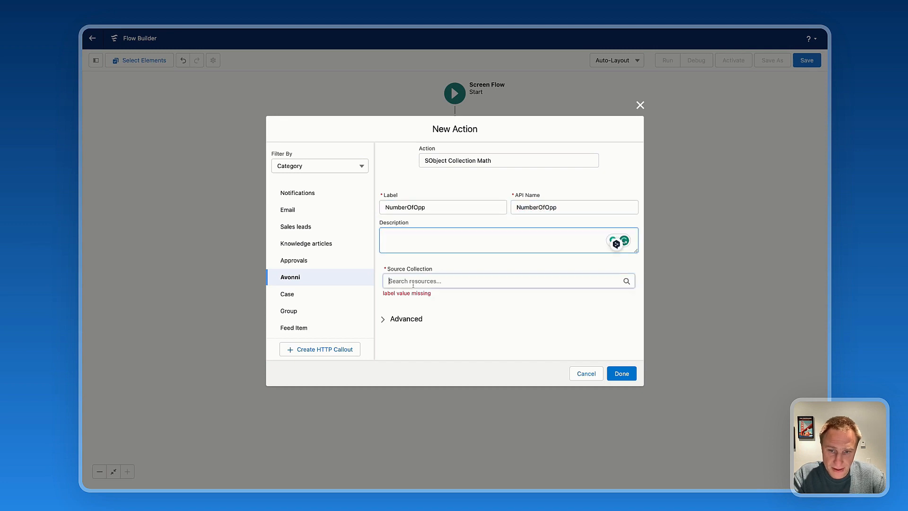
scroll(419, 326, down, 3)
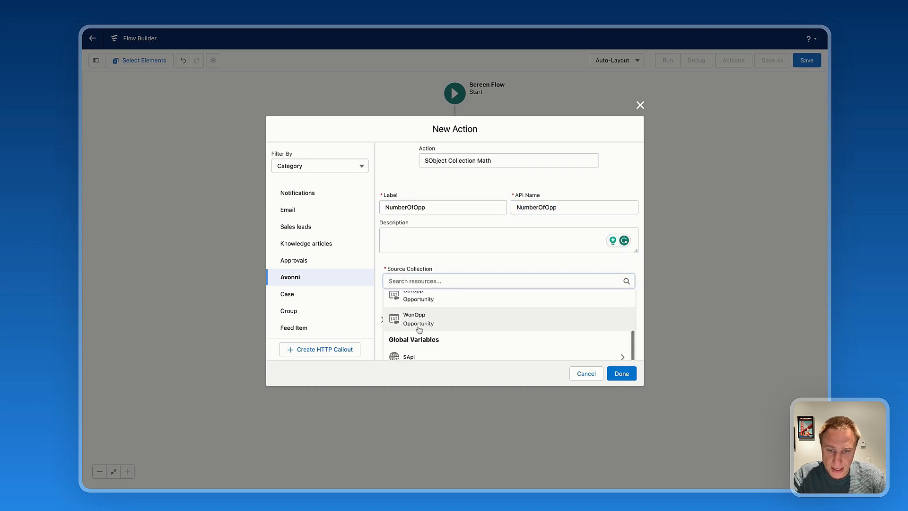
click(423, 297)
- Choose Opportunity ID as the field name for the NumberOfOpp calculation
click(399, 280)
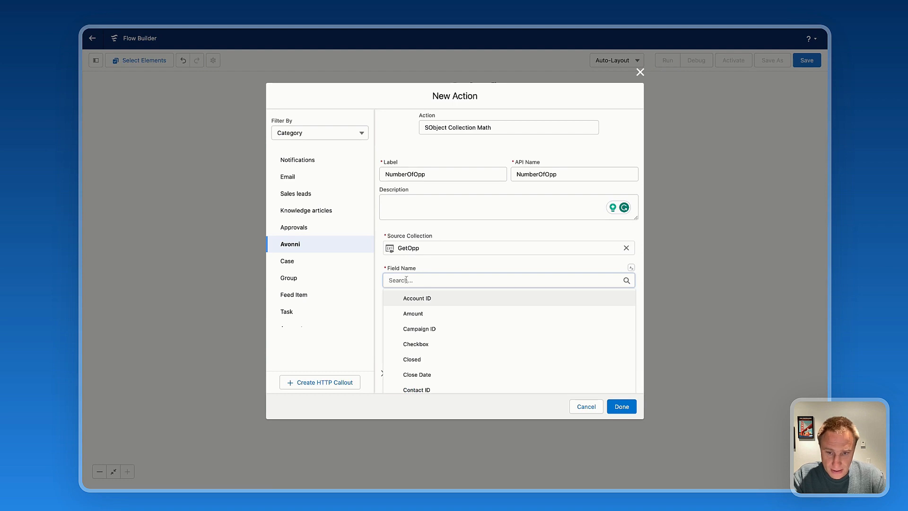
scroll(425, 316, down, 3)
scroll(426, 317, down, 10)
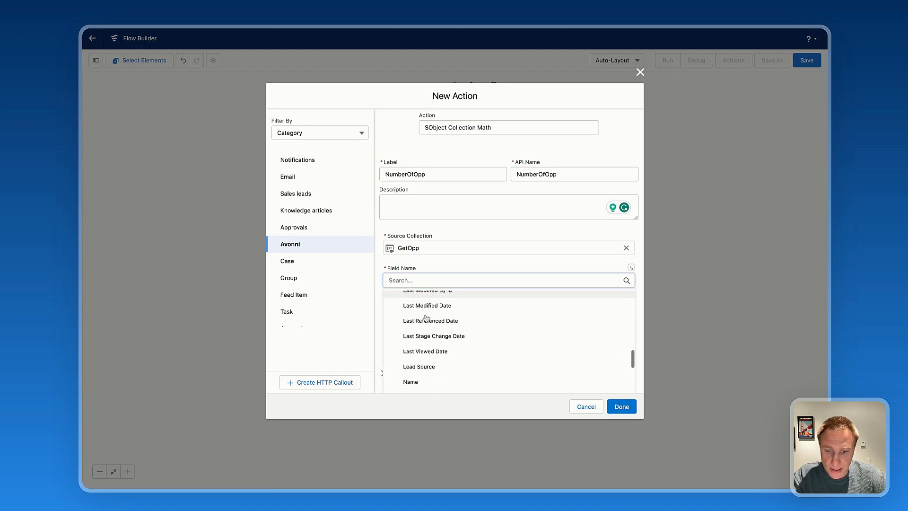
scroll(429, 332, down, 1)
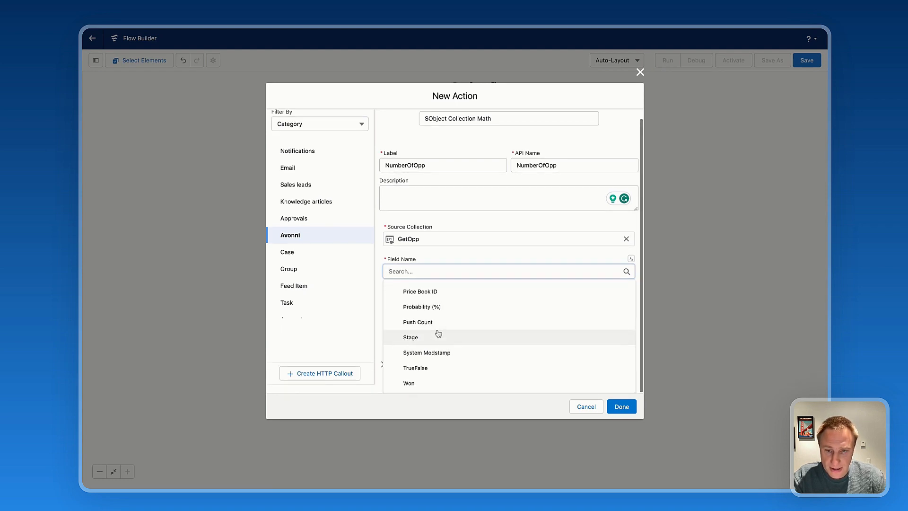
scroll(432, 336, up, 3)
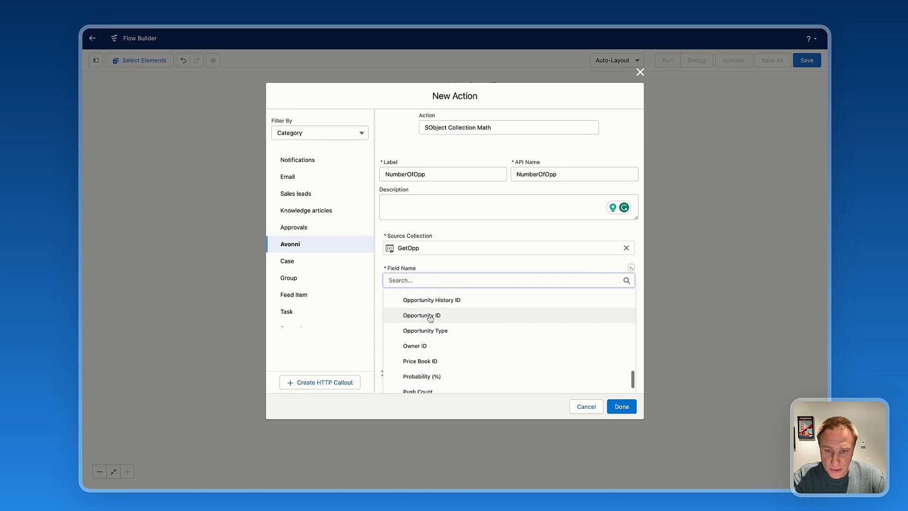
click(421, 314)
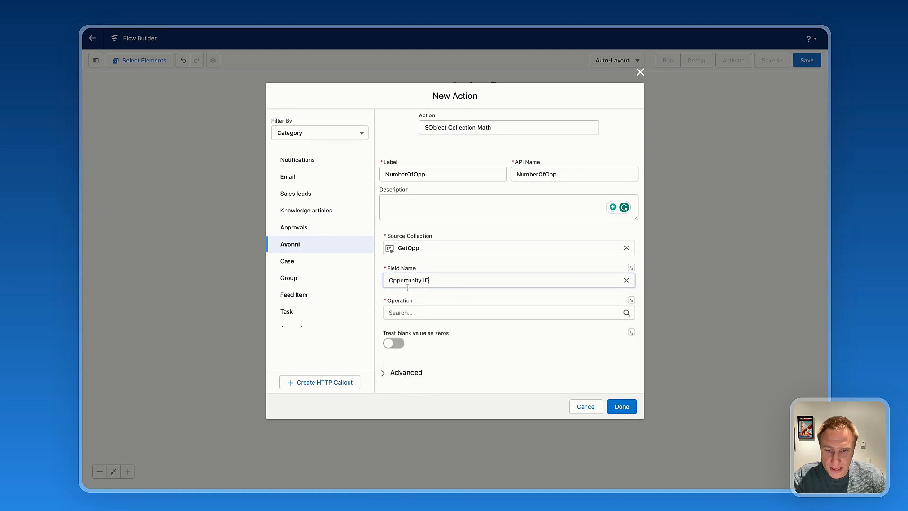
- Set the NumberOfOpp operation to Count with blank values treated as zeros, and finish the action
click(403, 313)
scroll(432, 308, down, 2)
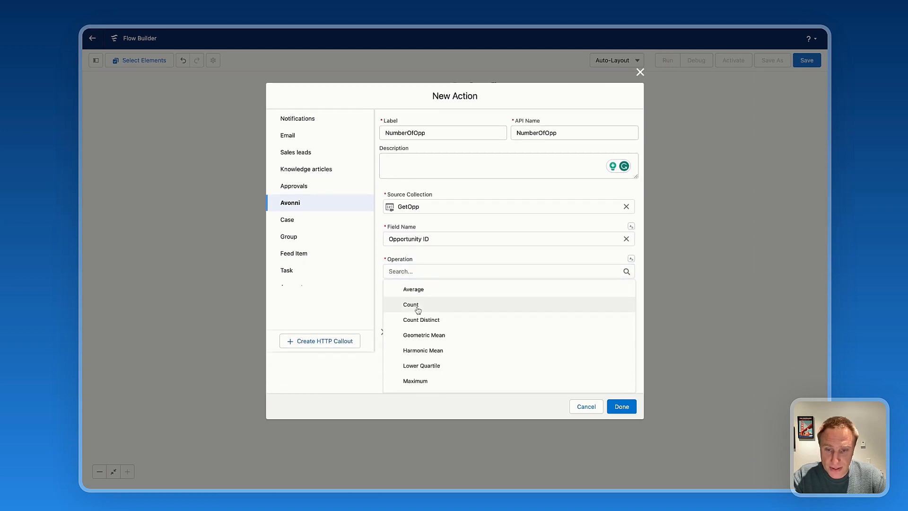
click(417, 309)
click(398, 345)
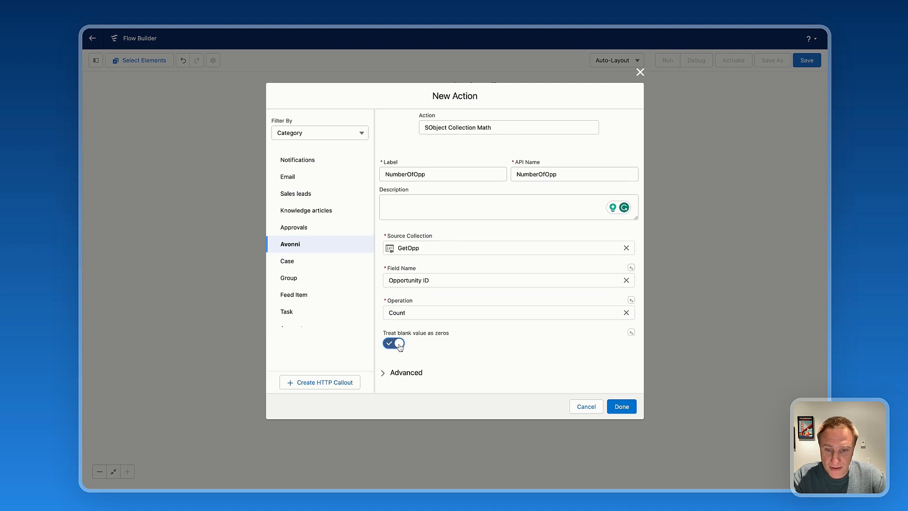
click(624, 408)
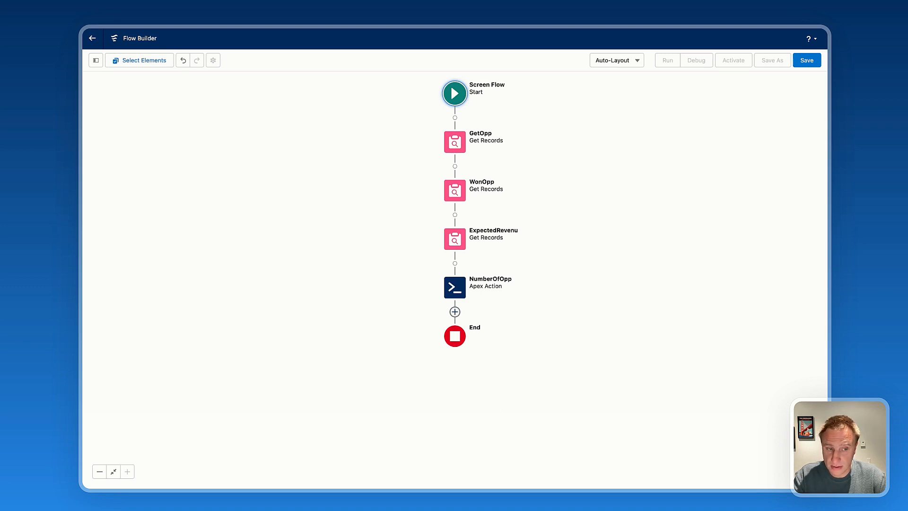
- Add another Avonni SObject Collection Math action after NumberOfOpp
click(455, 312)
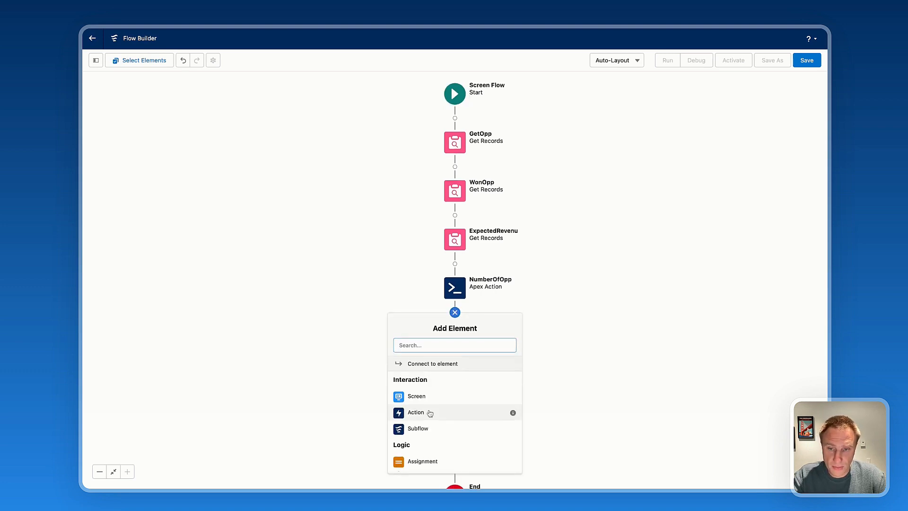
click(418, 412)
scroll(330, 274, down, 2)
click(320, 281)
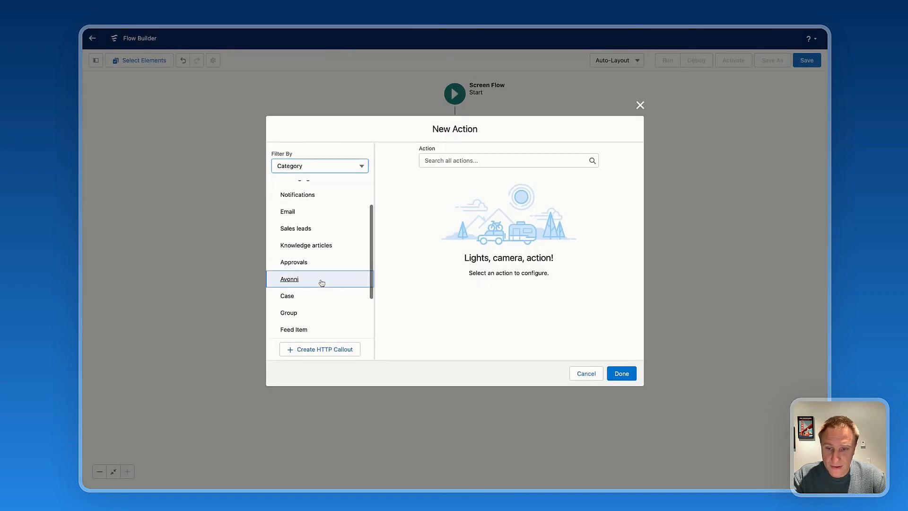
click(459, 162)
scroll(484, 246, down, 3)
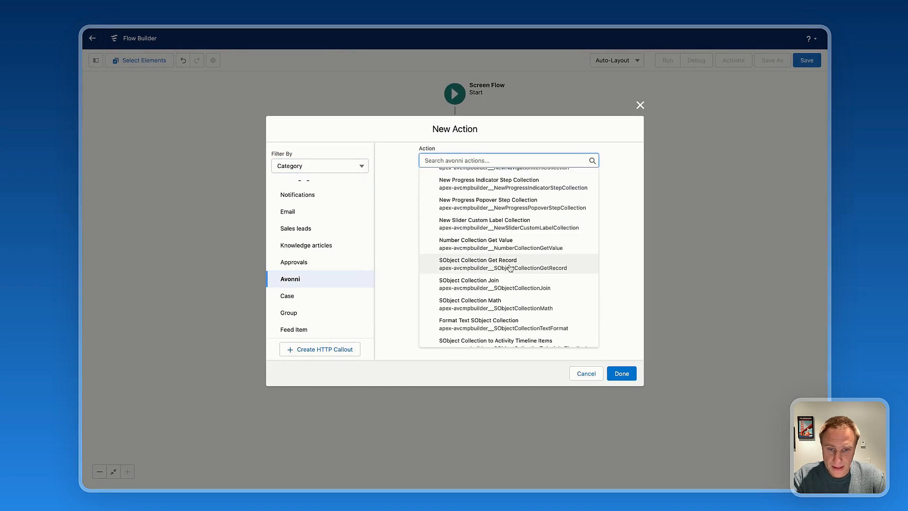
scroll(494, 265, down, 1)
click(504, 287)
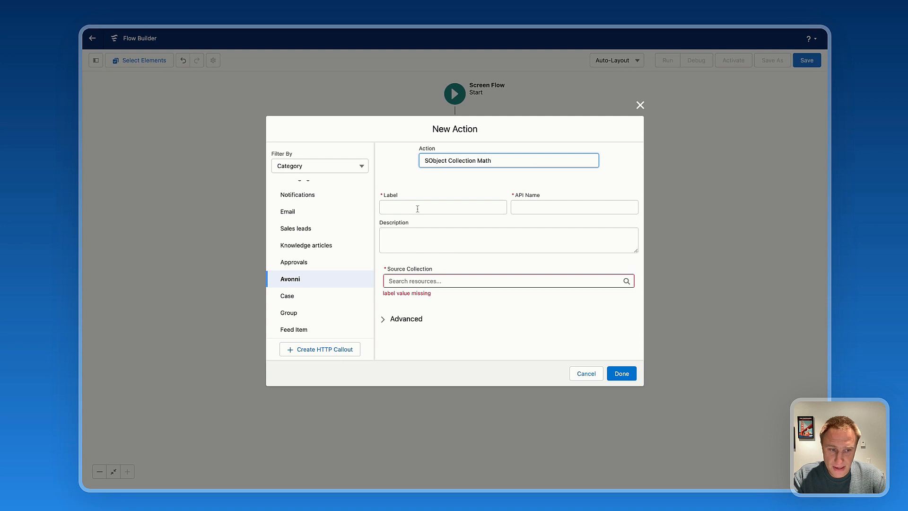
- Label the new action NumberOfWonOpp and use the WonOpp records as its source collection
click(418, 208)
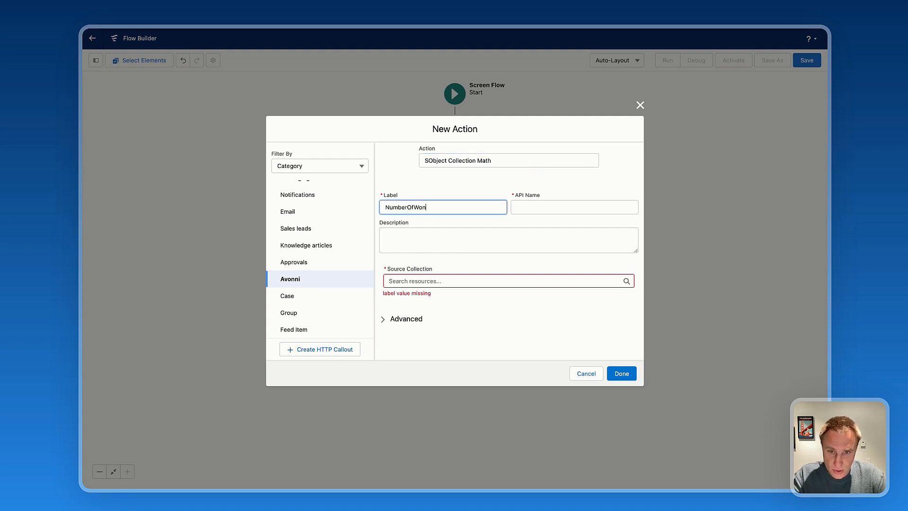
key(Tab)
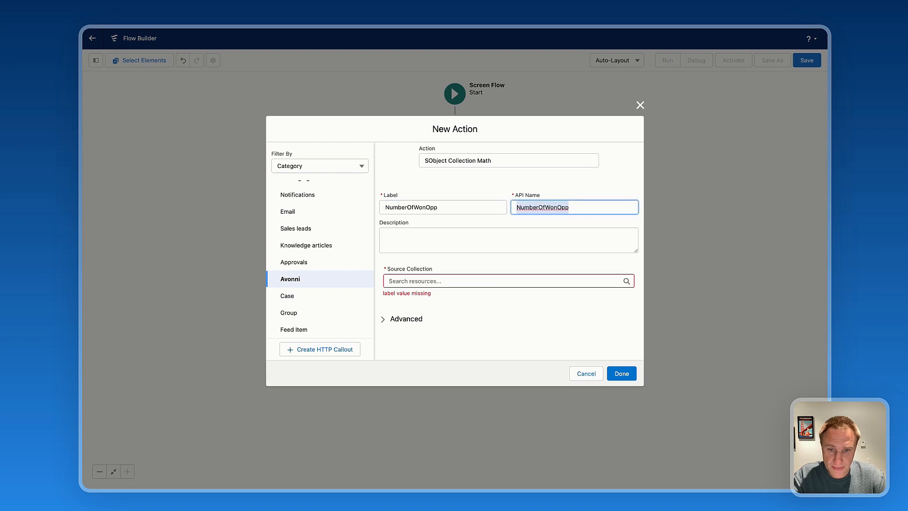
click(444, 281)
scroll(446, 314, down, 2)
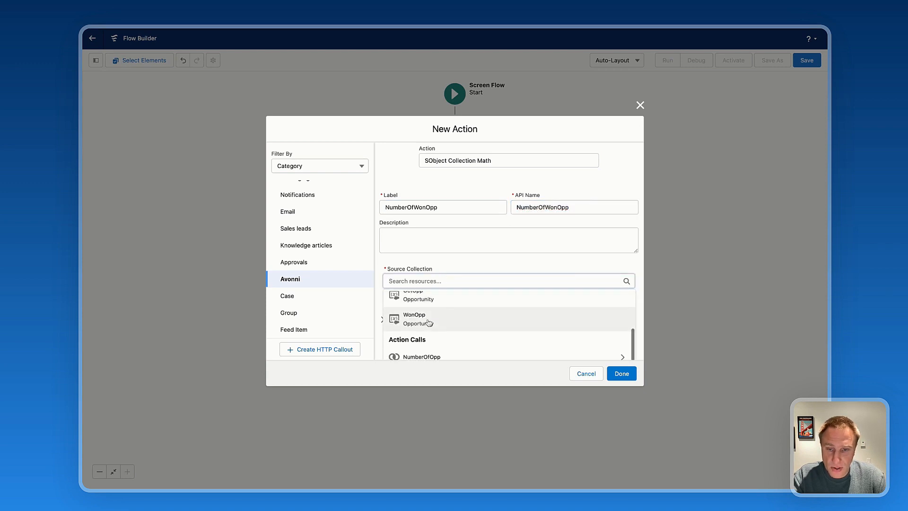
click(429, 323)
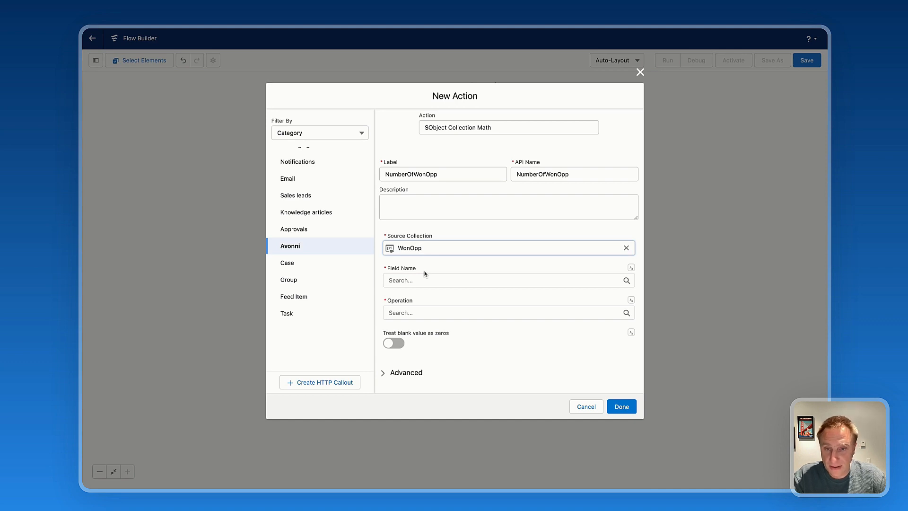
- Choose Stage as the field name for the NumberOfWonOpp calculation
click(420, 280)
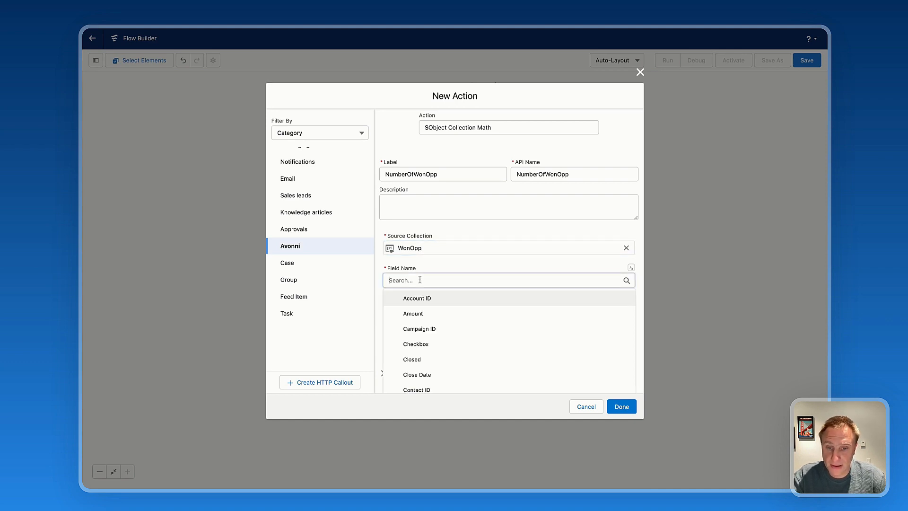
scroll(444, 326, down, 2)
scroll(444, 328, down, 10)
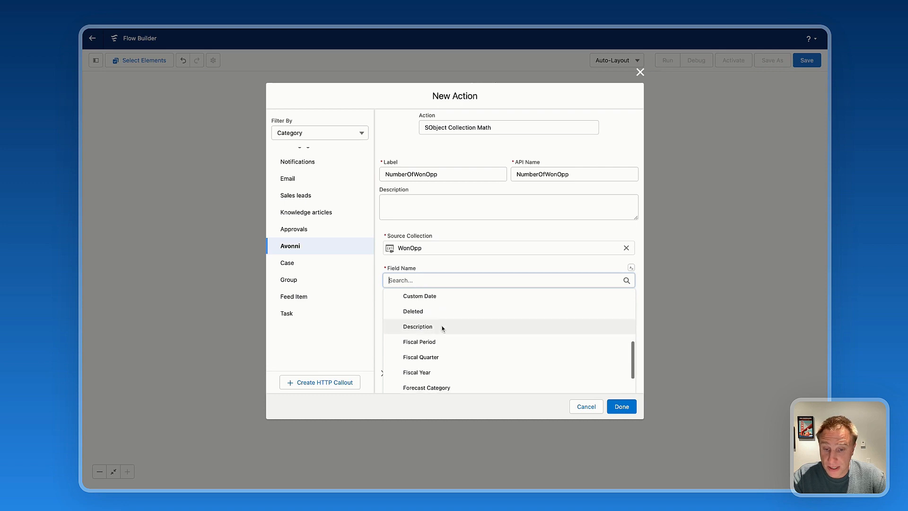
scroll(443, 329, down, 3)
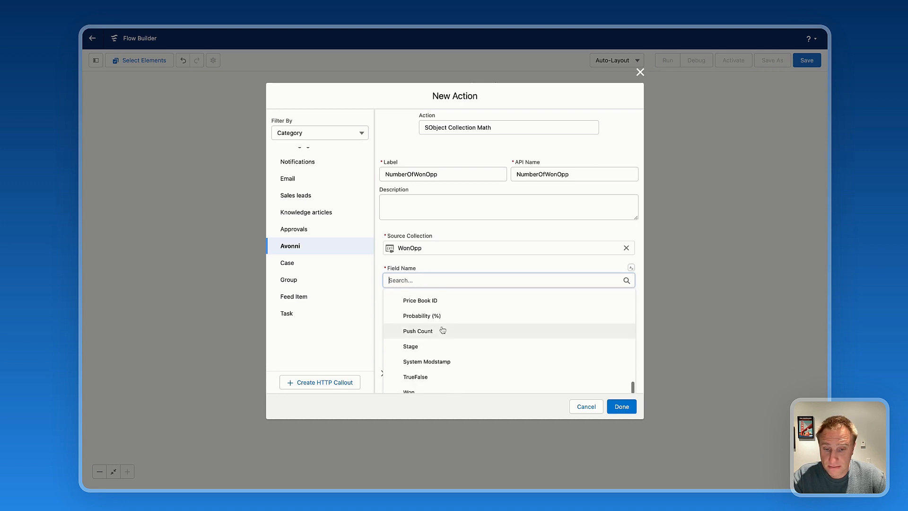
click(428, 347)
- Set the NumberOfWonOpp operation to Count with blank values treated as zeros, and finish the action
click(412, 313)
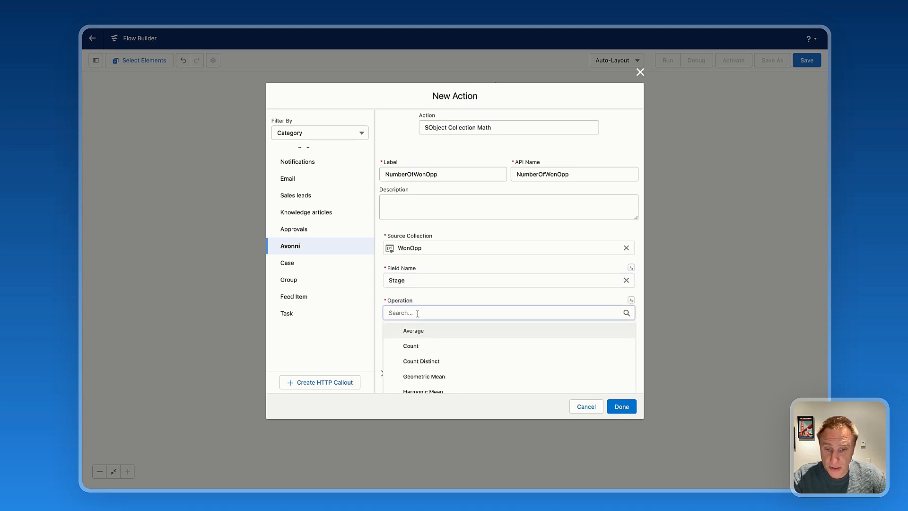
scroll(424, 301, down, 2)
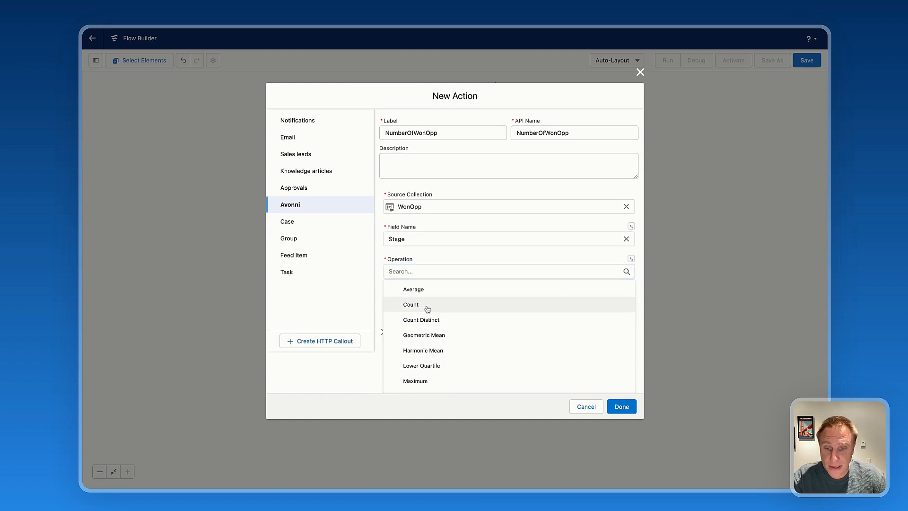
click(425, 306)
click(394, 343)
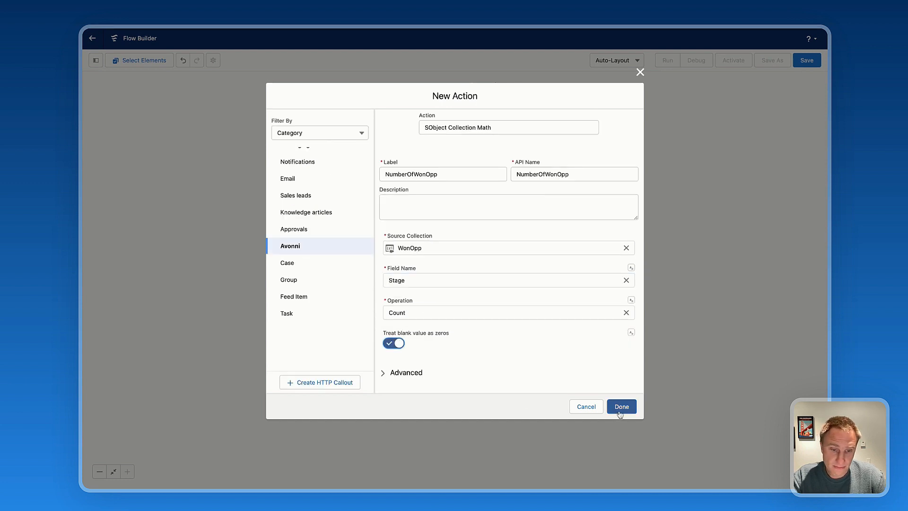
click(611, 410)
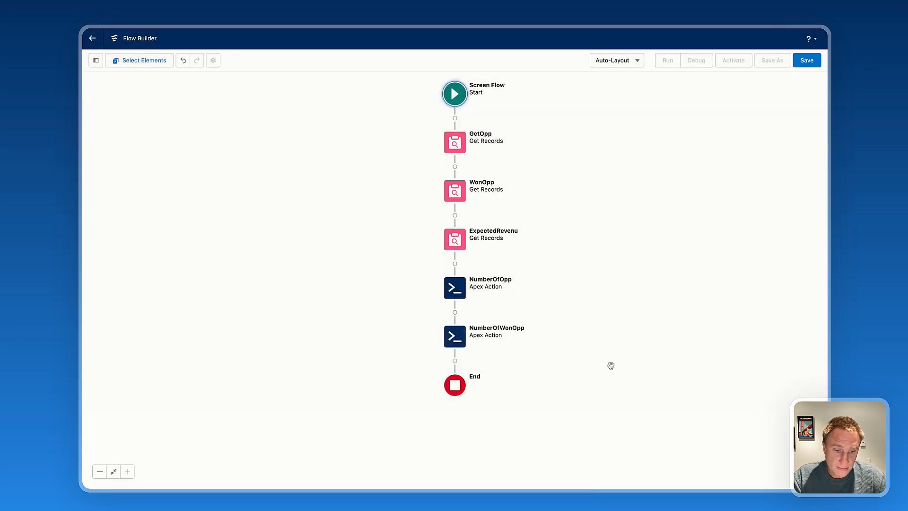
- Add another Avonni SObject Collection Math action after NumberOfWonOpp
click(455, 361)
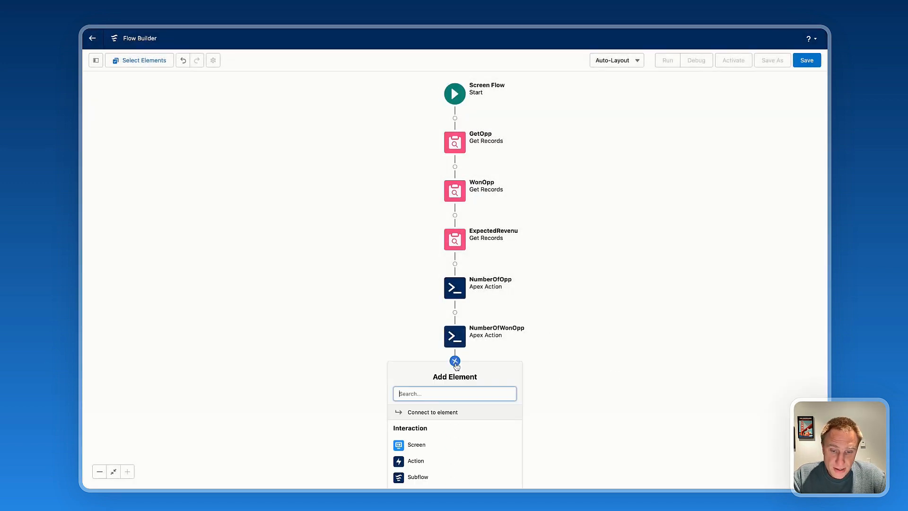
click(432, 461)
scroll(336, 224, down, 2)
click(319, 283)
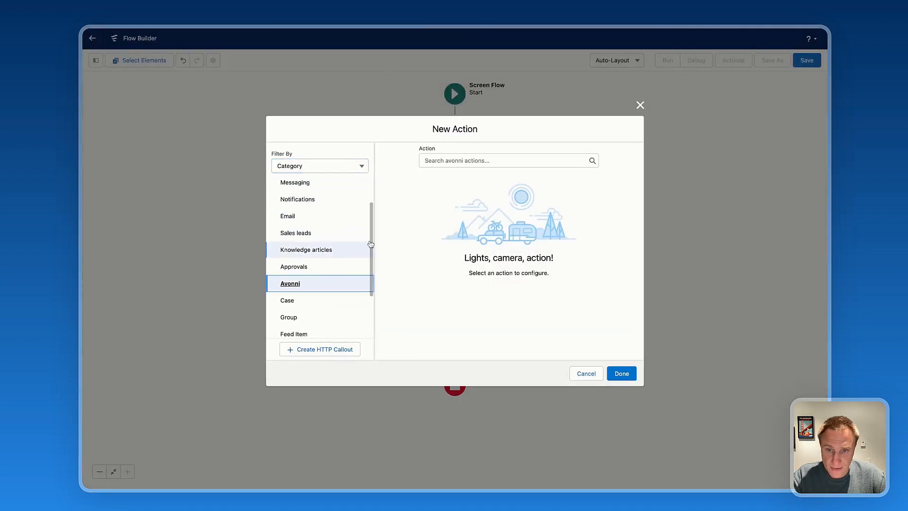
scroll(493, 236, down, 5)
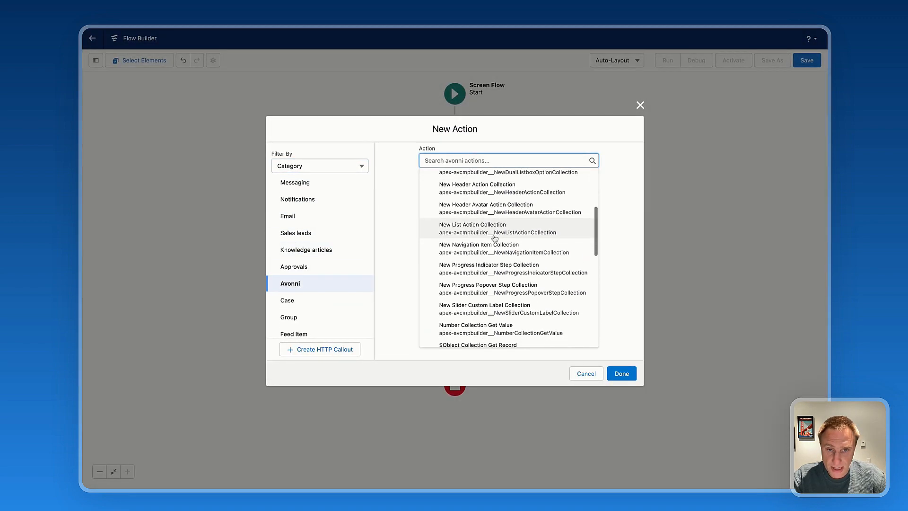
scroll(507, 306, down, 3)
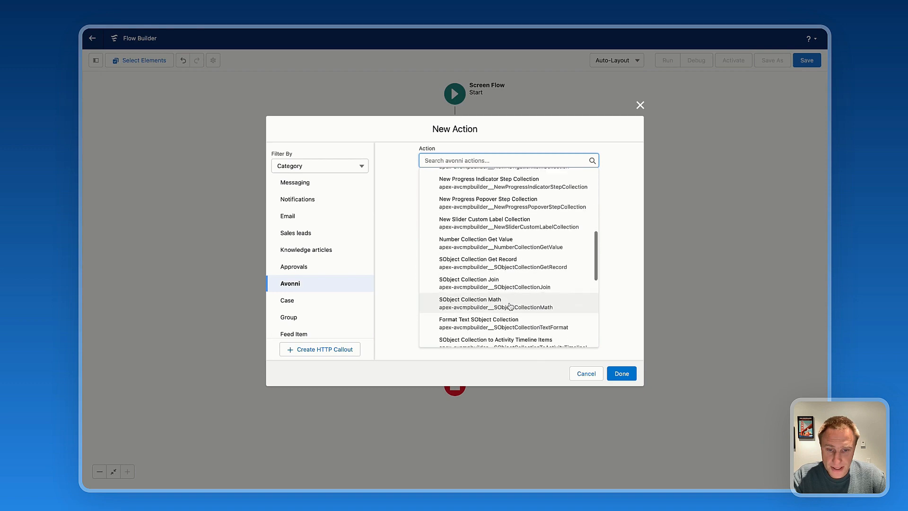
click(509, 307)
- Label the new action TotalAmountWon and use the WonOpp records as its source collection
click(435, 208)
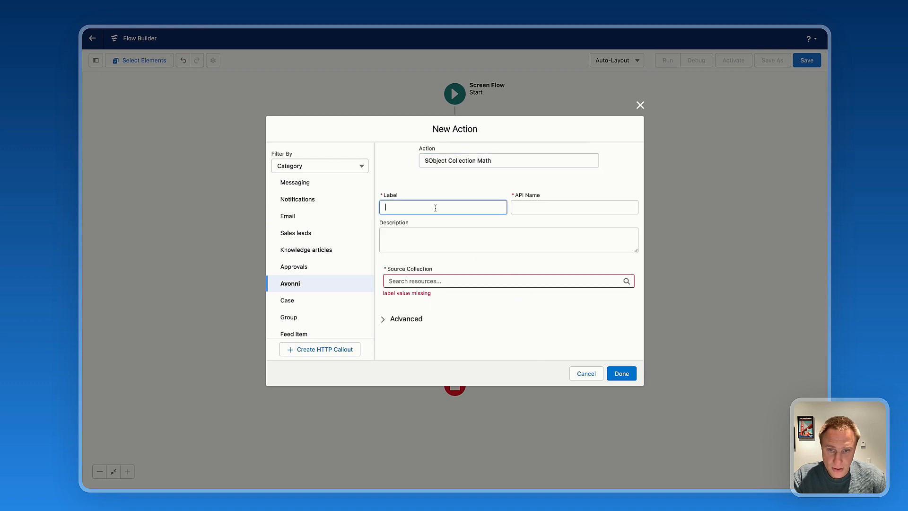
text(TotalAmountWon)
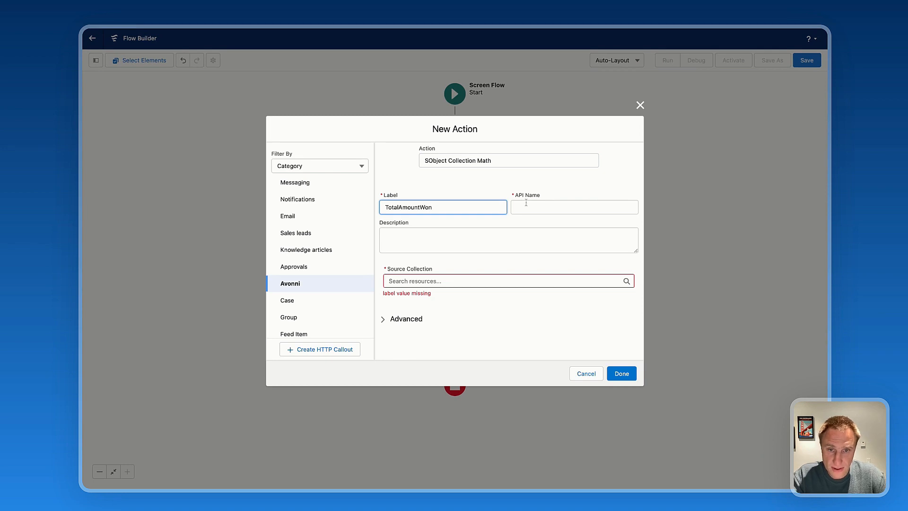
click(526, 207)
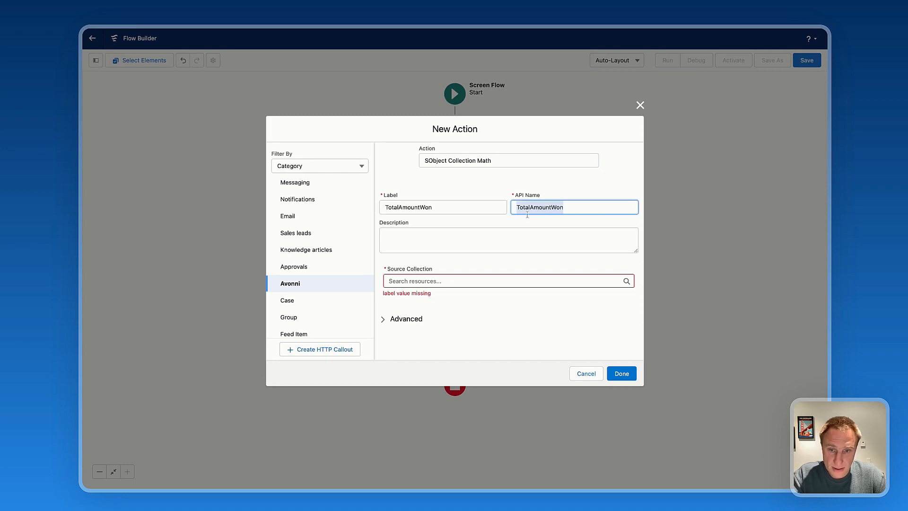
click(386, 237)
click(461, 281)
scroll(462, 307, down, 3)
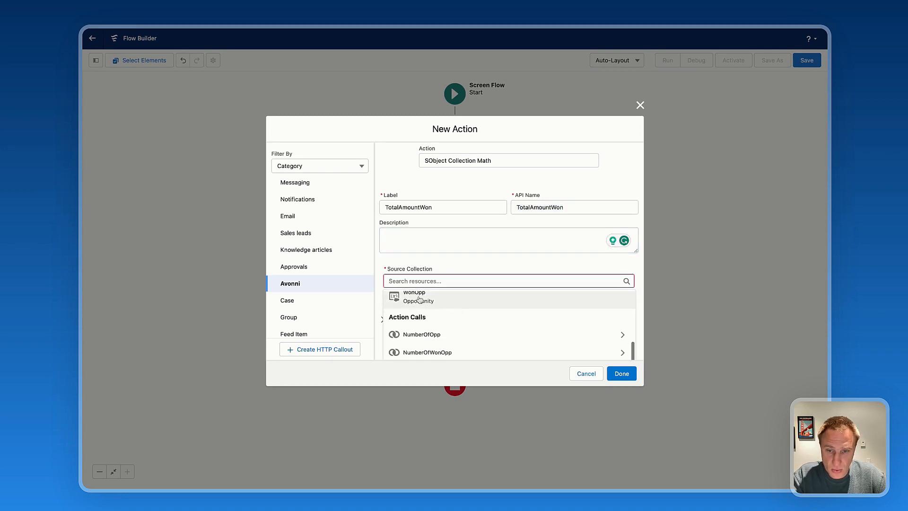
click(458, 300)
- Configure TotalAmountWon to sum the Amount field with blank values treated as zeros, and finish the action
click(420, 282)
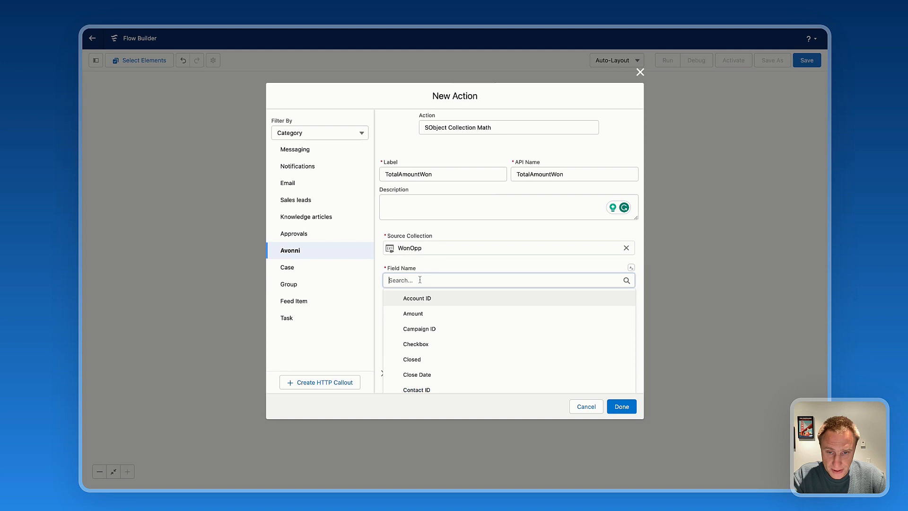
click(415, 314)
click(435, 314)
scroll(442, 334, down, 5)
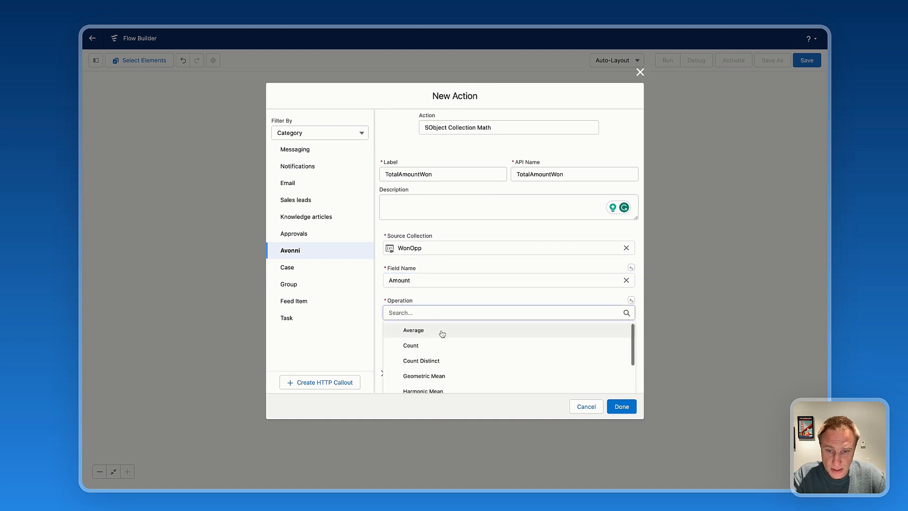
scroll(441, 334, down, 5)
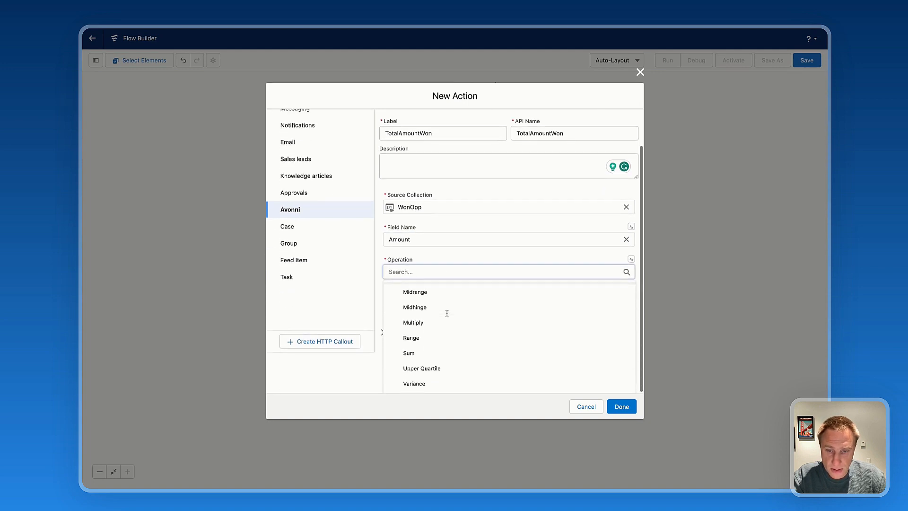
click(413, 353)
click(394, 343)
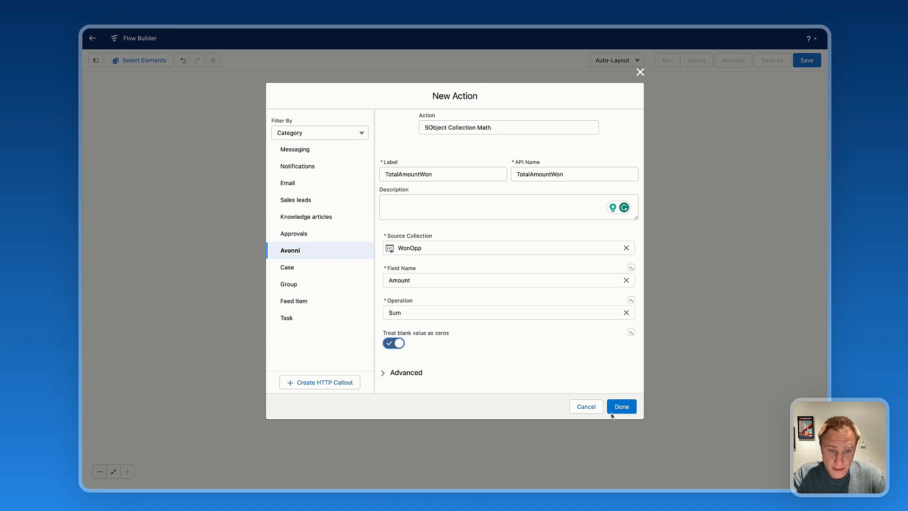
click(629, 409)
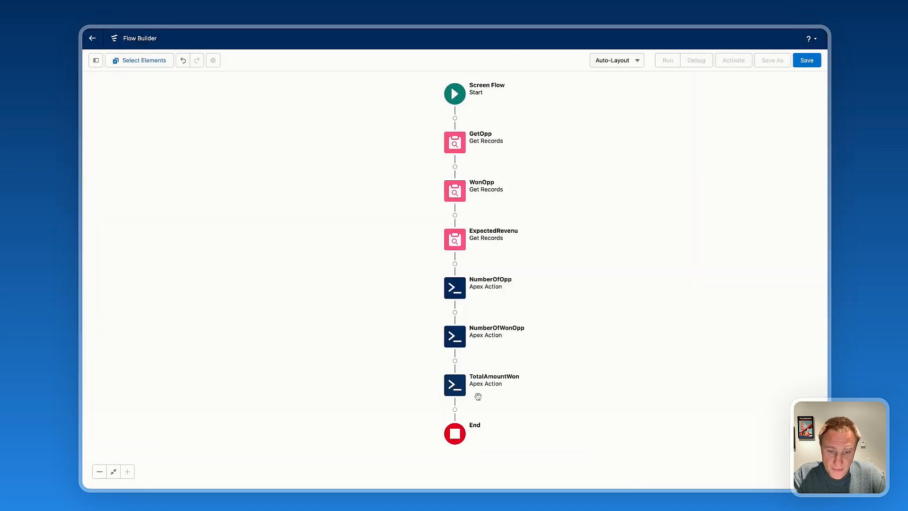
- Add another Avonni SObject Collection Math action after TotalAmountWon
scroll(568, 349, down, 3)
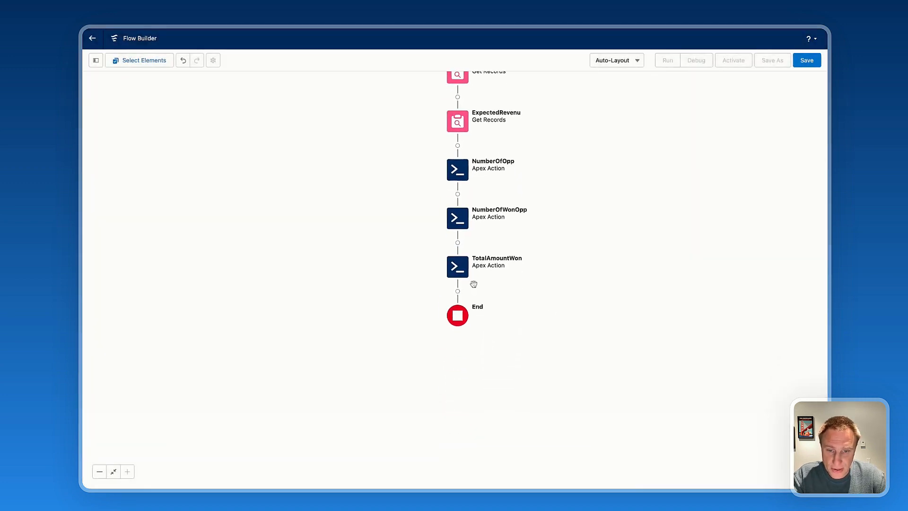
click(458, 291)
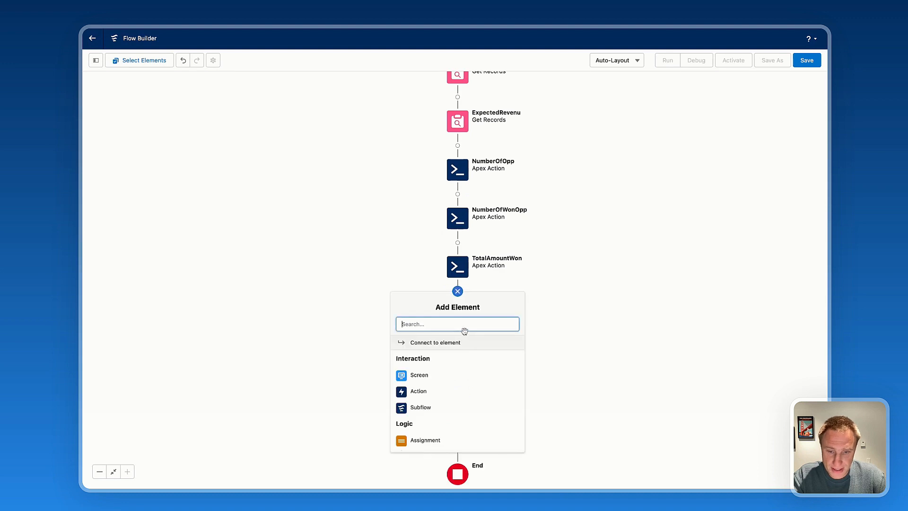
click(435, 393)
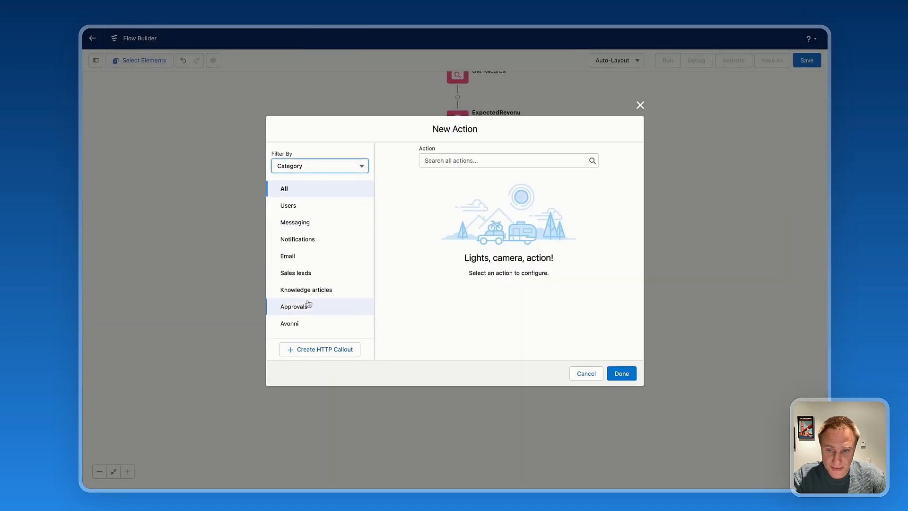
scroll(309, 304, down, 1)
click(332, 298)
click(452, 162)
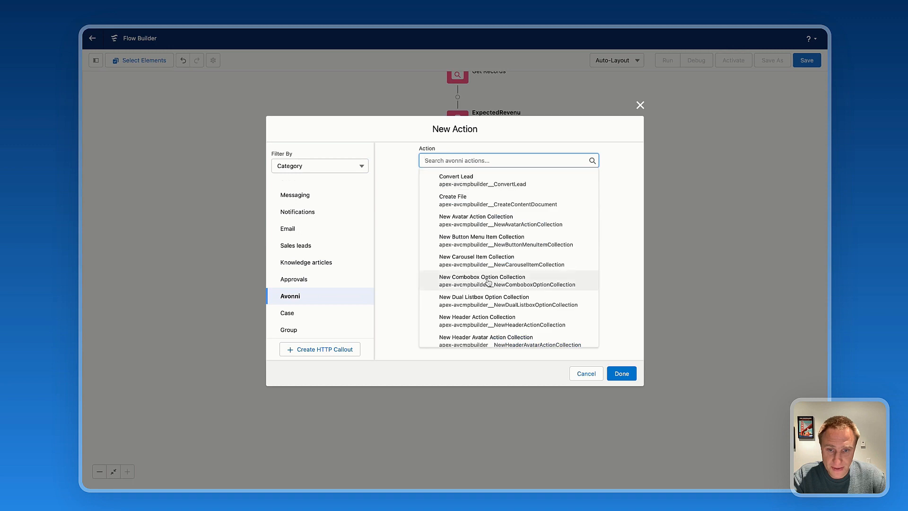
scroll(488, 283, down, 5)
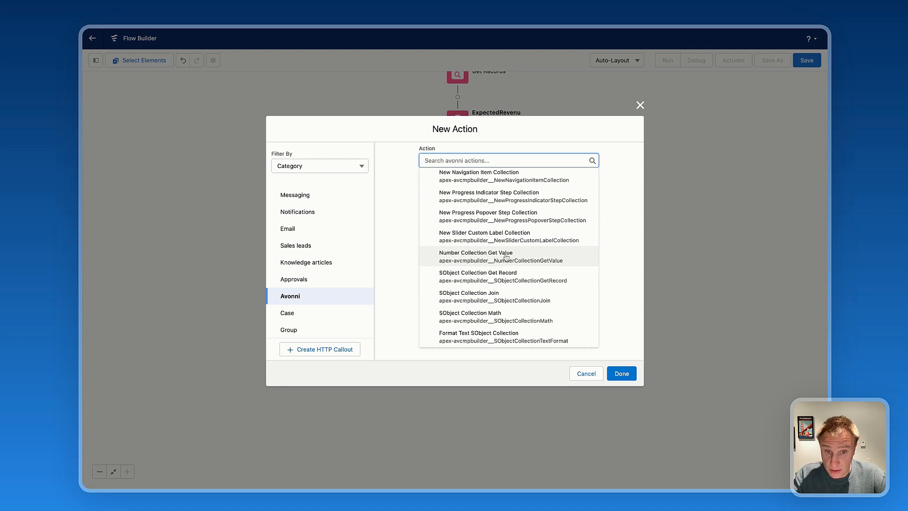
click(493, 318)
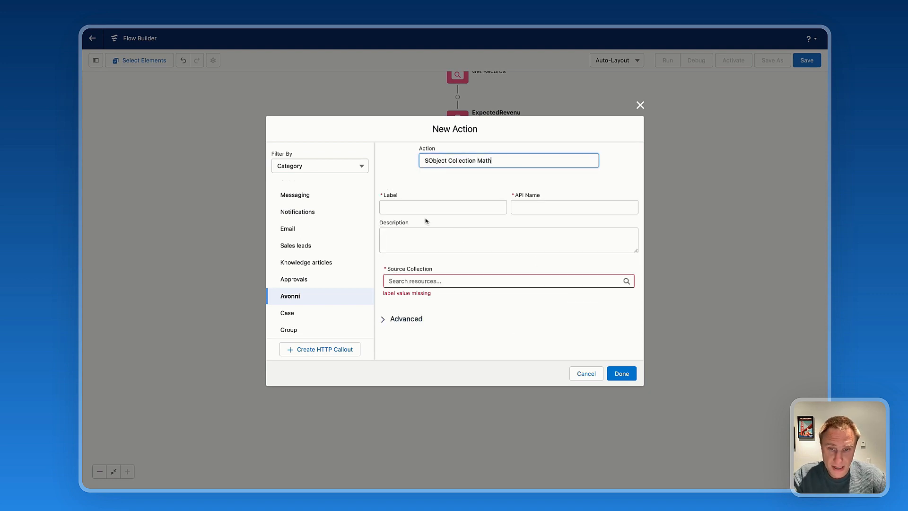
- Label the new action ExpectedRevenuValue and use the ExpectedRevenu records as its source collection
click(420, 206)
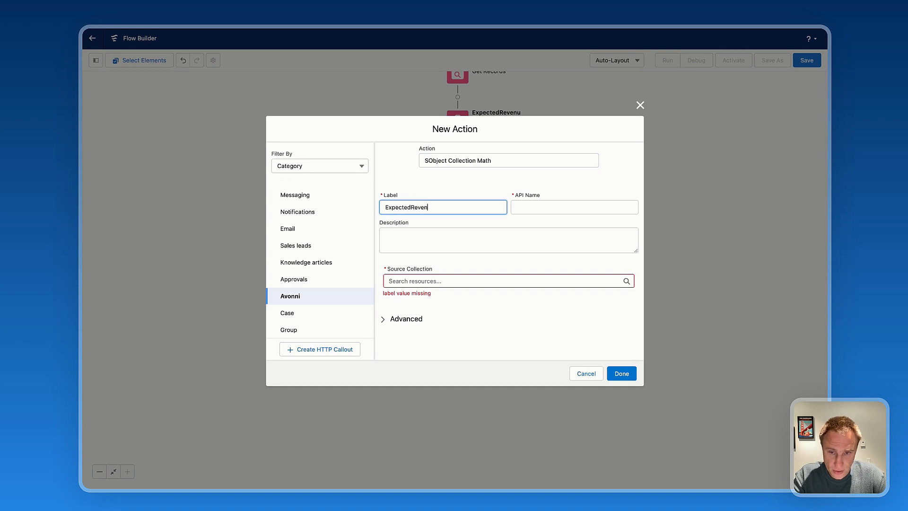
key(Tab)
key(Tab)
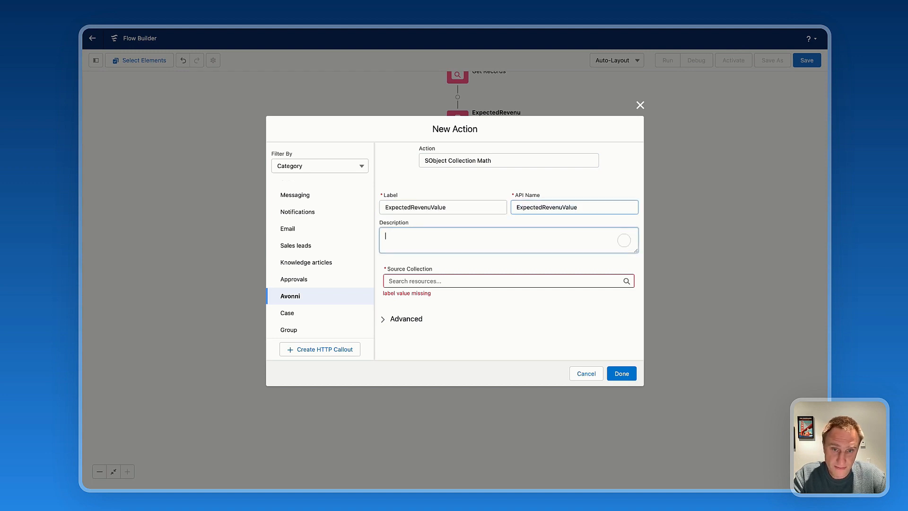
click(436, 281)
scroll(486, 328, down, 1)
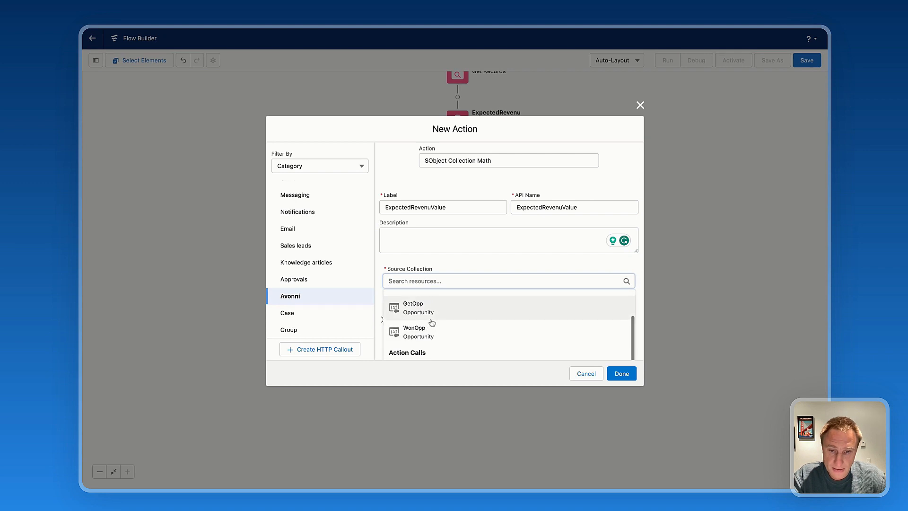
scroll(452, 310, up, 1)
click(451, 309)
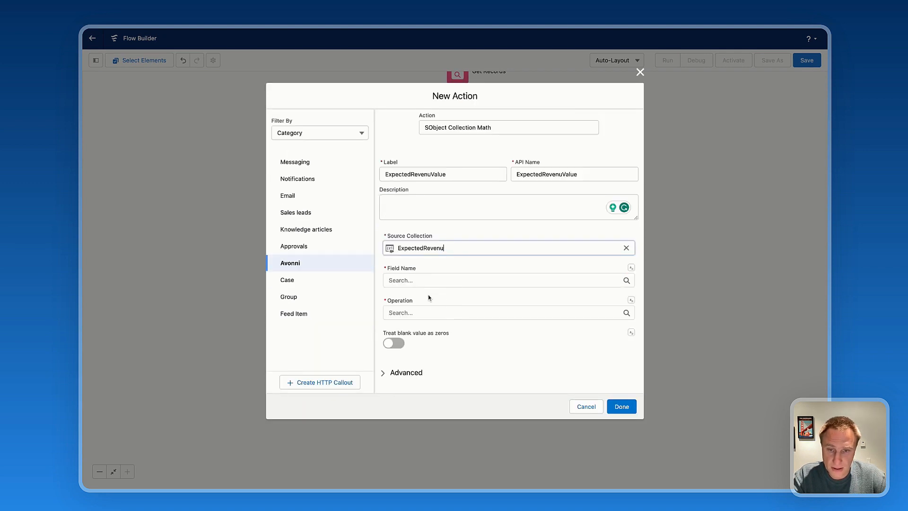
- Configure ExpectedRevenuValue to sum the Amount field with blank values treated as zeros, and finish the action
click(430, 280)
scroll(439, 324, down, 1)
click(428, 306)
click(413, 314)
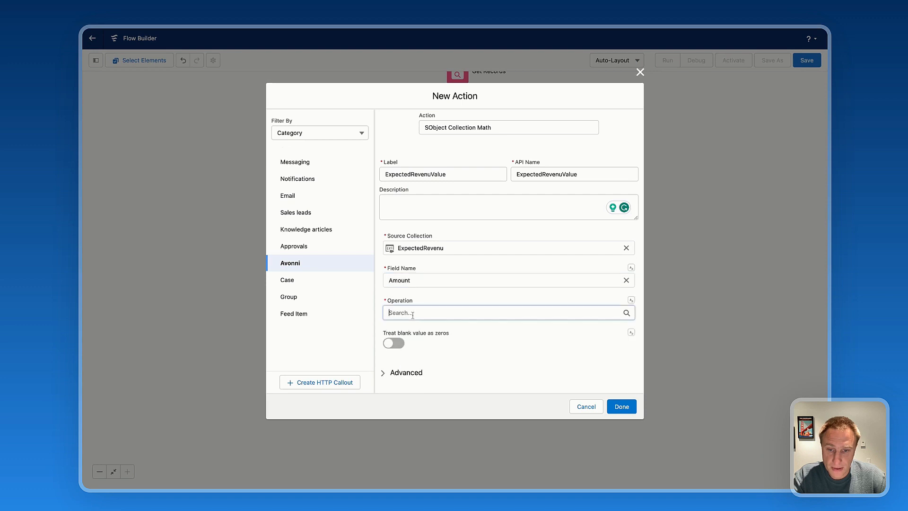
scroll(461, 341, down, 5)
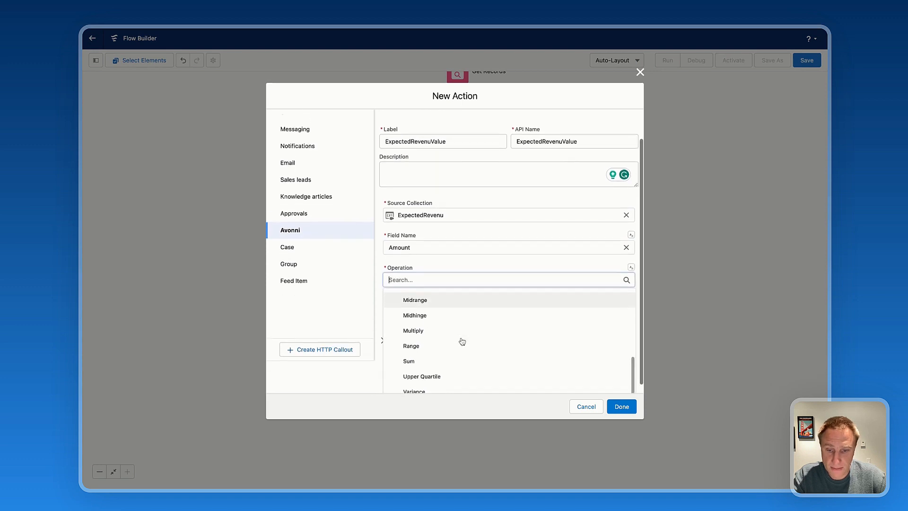
click(410, 361)
click(396, 344)
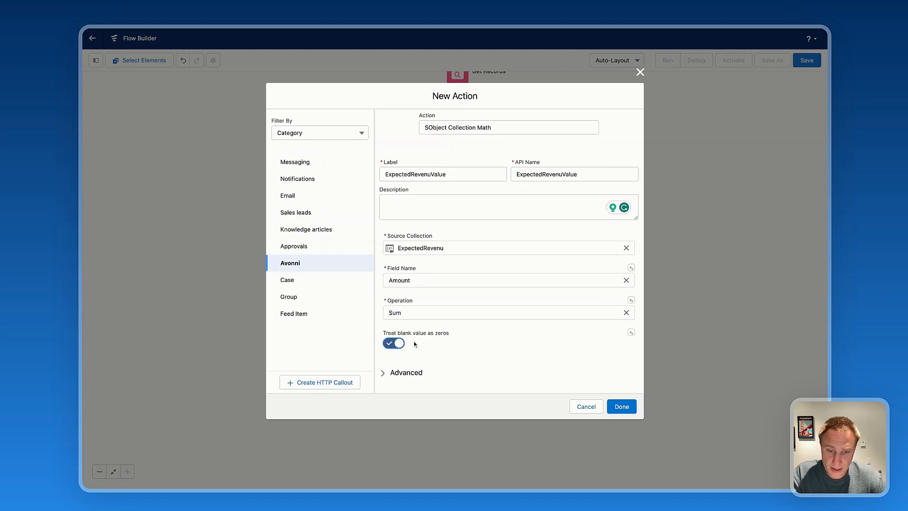
click(622, 407)
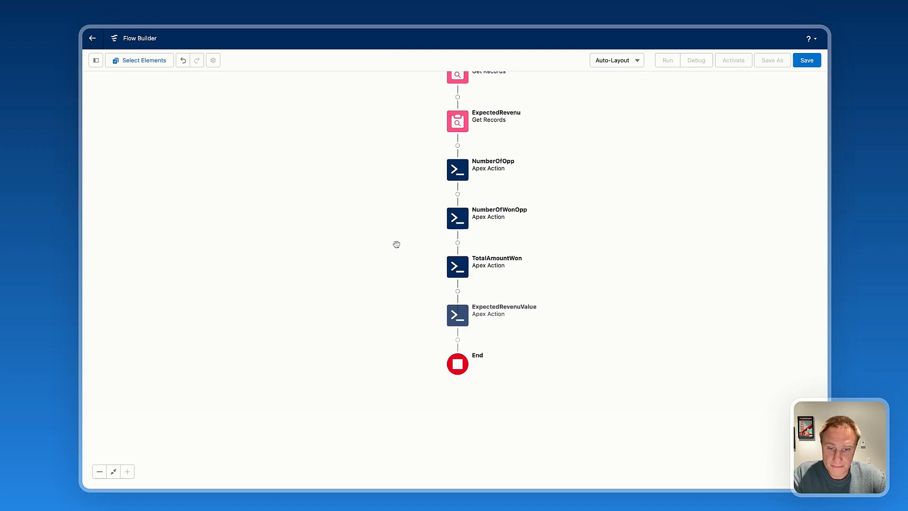
- Add a Screen element after ExpectedRevenuValue and label it screen
click(458, 340)
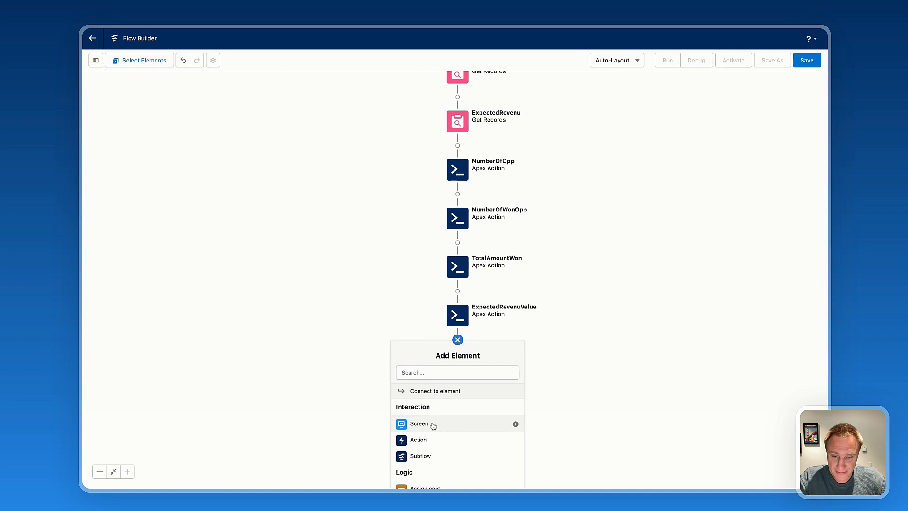
click(419, 424)
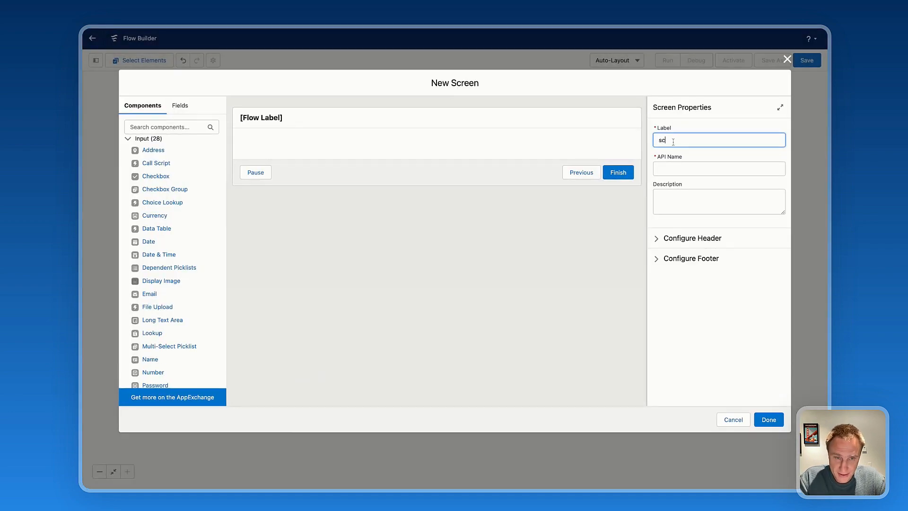
text(screen)
key(Tab)
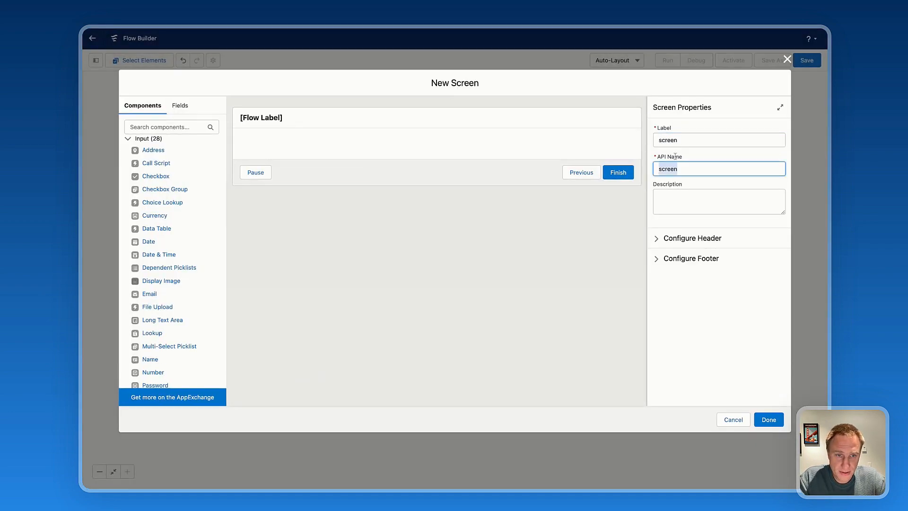
- Hide both the header and the footer of the new screen
click(674, 238)
click(673, 254)
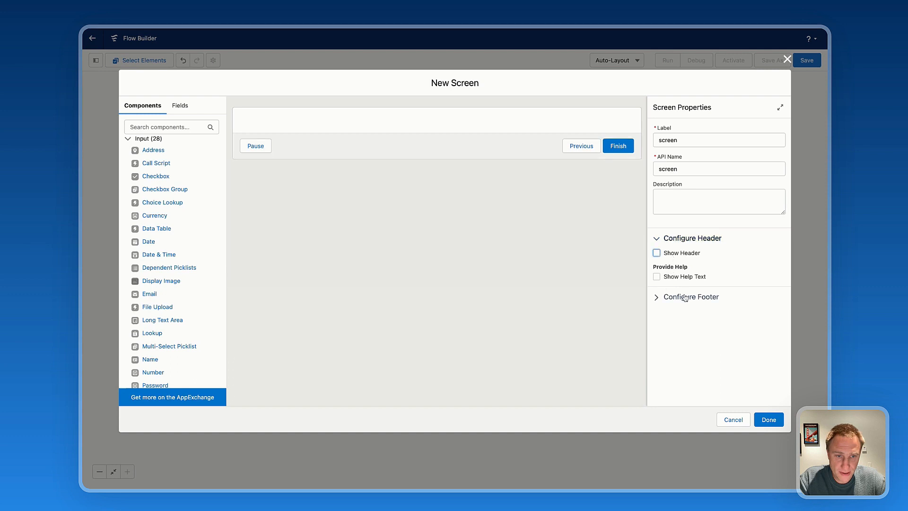
click(684, 297)
click(677, 317)
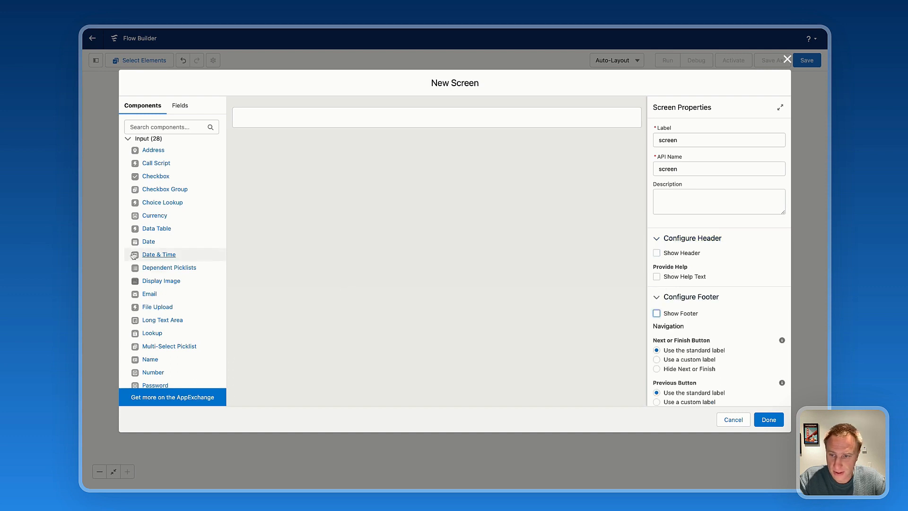
- Add a Section component to the screen and split it into two half-width columns
scroll(176, 281, down, 3)
scroll(178, 281, up, 2)
scroll(179, 284, down, 8)
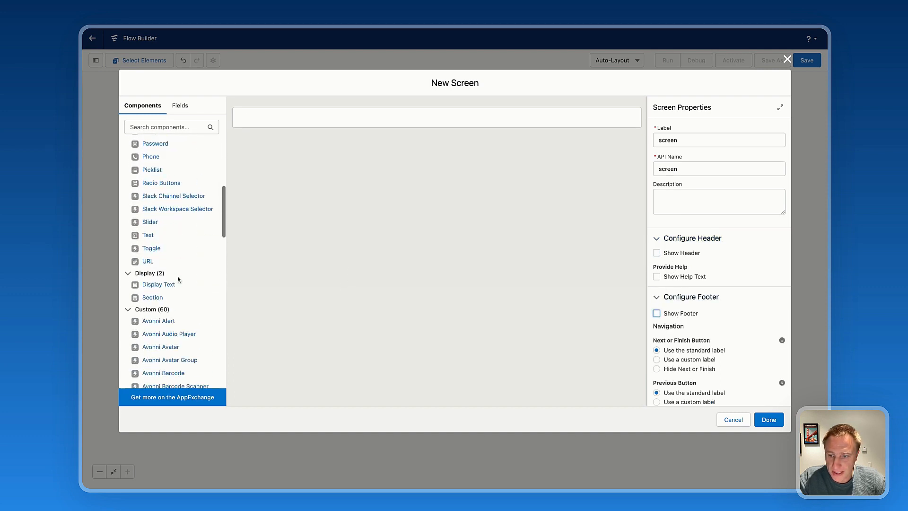
scroll(178, 227, up, 1)
click(153, 202)
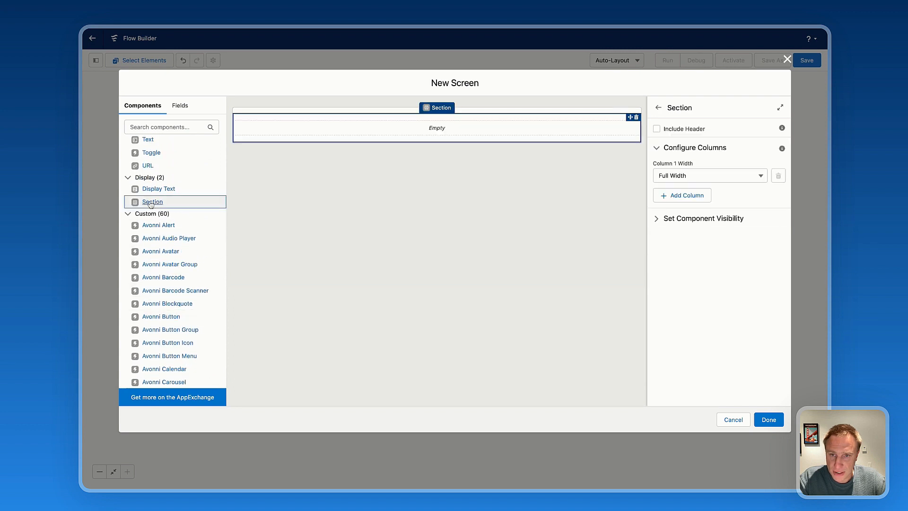
click(679, 197)
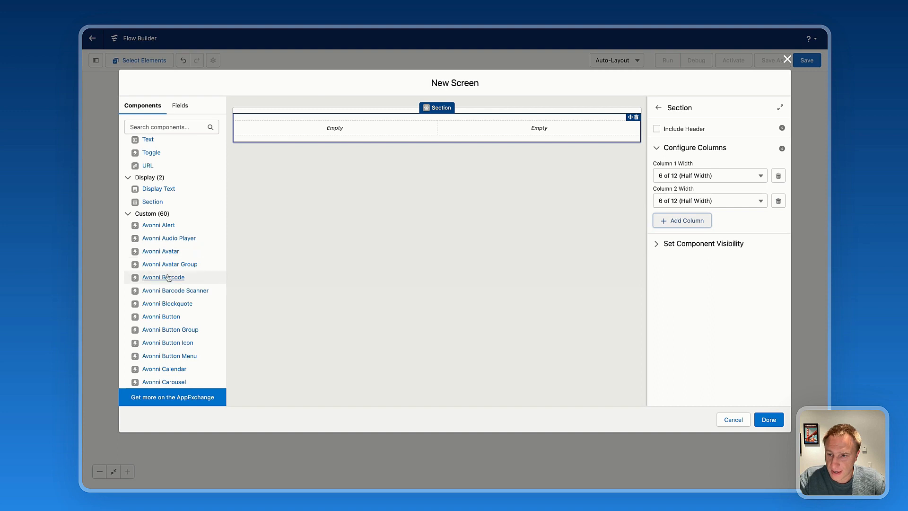
- Place an Avonni Metric component in the section's first column and give it the API name metricTotal
scroll(168, 277, down, 3)
scroll(168, 276, down, 5)
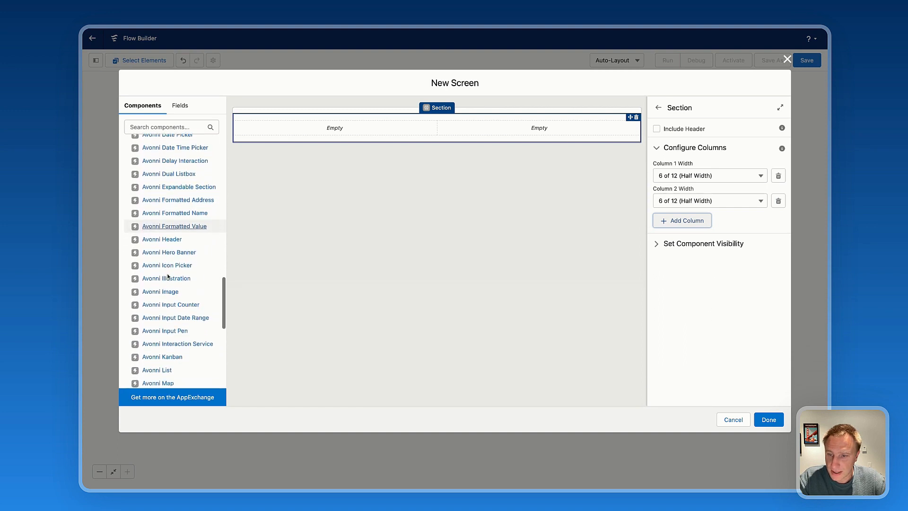
drag(161, 349, 305, 135)
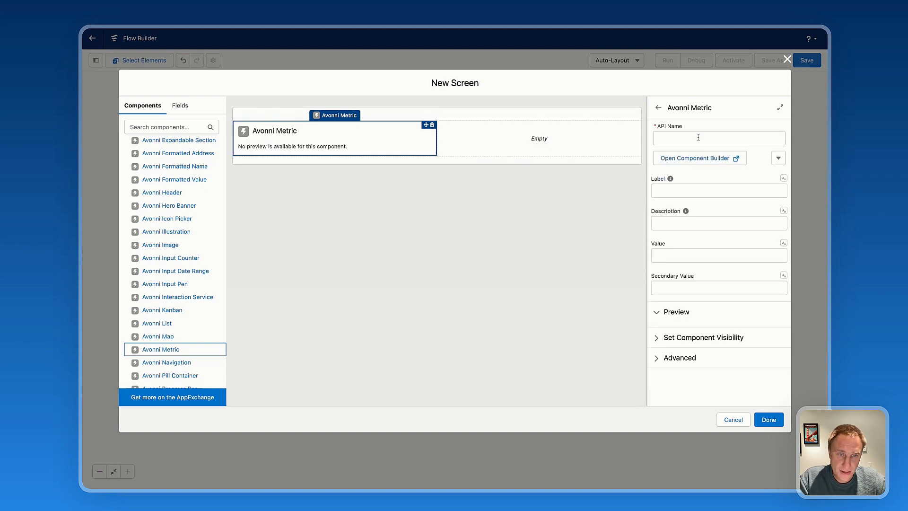
click(699, 137)
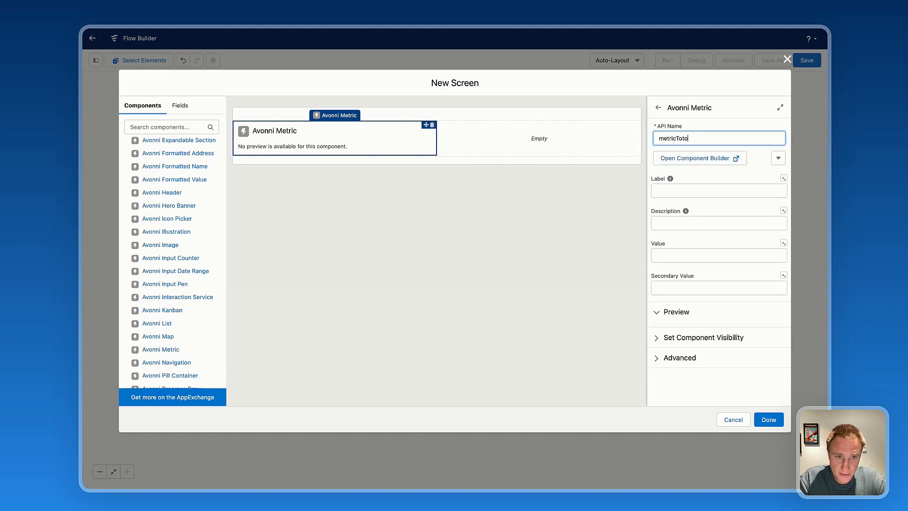
- Open metricTotal in the Component Builder and label it Total Of Opportunities
click(691, 159)
click(678, 139)
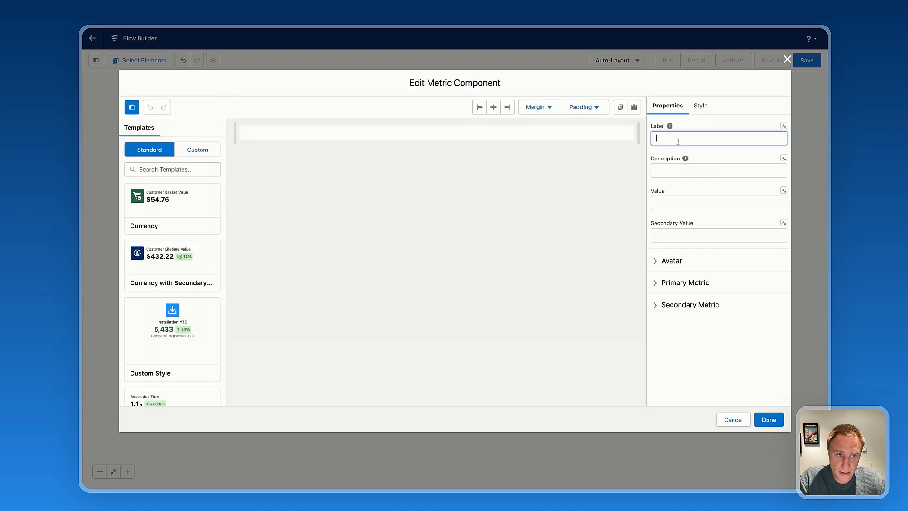
text(Total Of Opportunities)
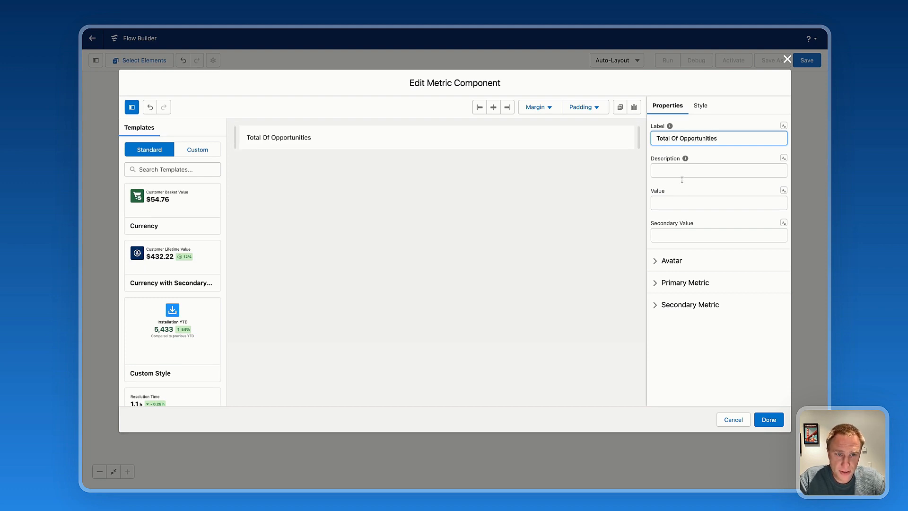
- Map the metric's value to decimalResult from the NumberOfOpp action
click(678, 202)
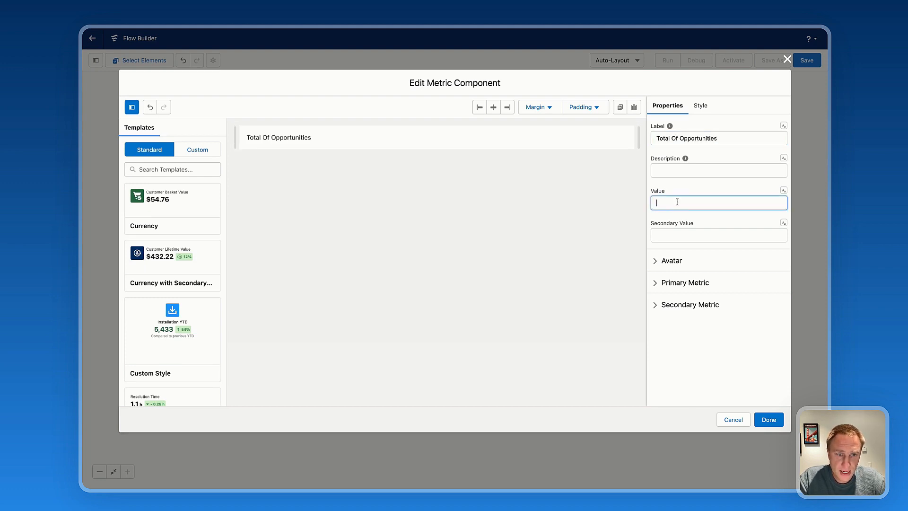
click(784, 190)
click(768, 220)
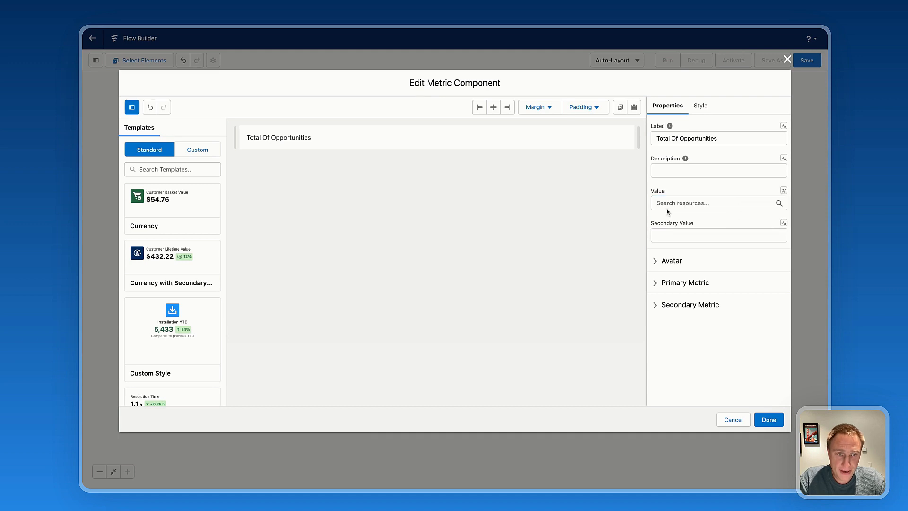
click(666, 204)
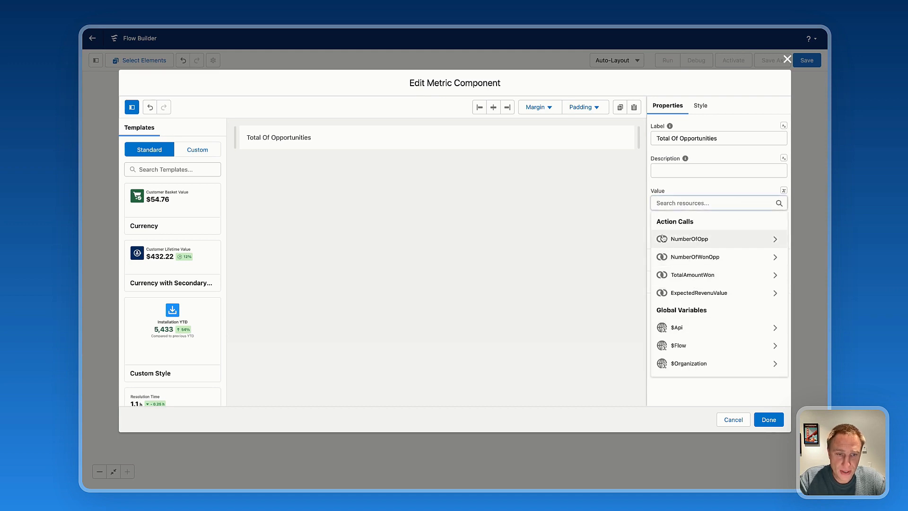
click(689, 240)
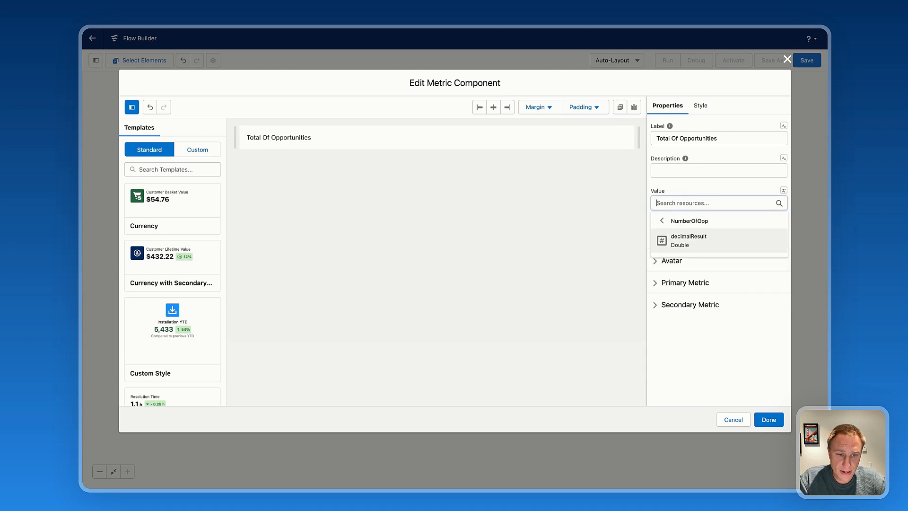
click(687, 243)
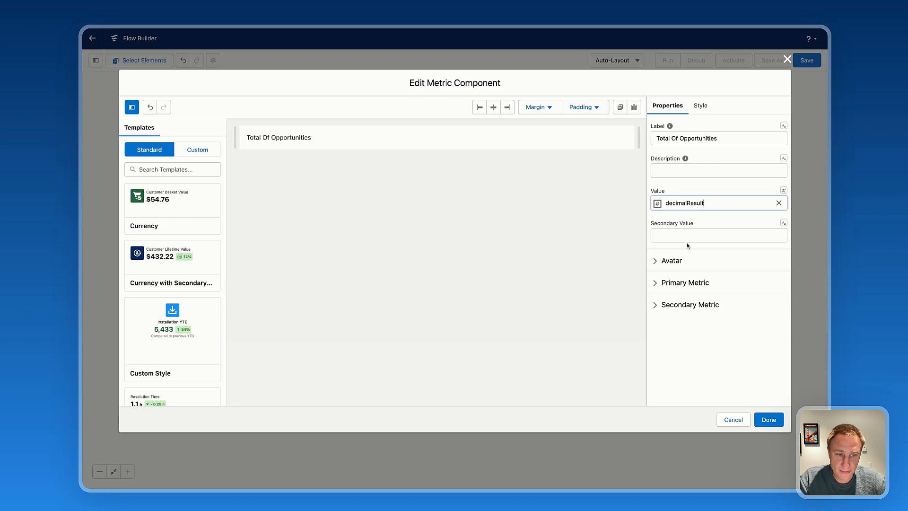
- Give the Total Of Opportunities metric the standard:opportunity icon as its avatar
click(676, 261)
scroll(694, 326, down, 1)
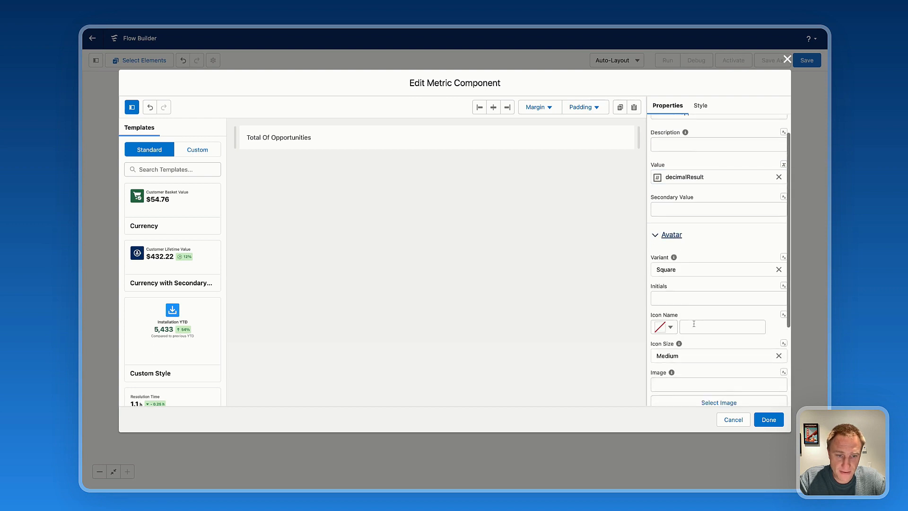
scroll(694, 324, down, 1)
click(671, 307)
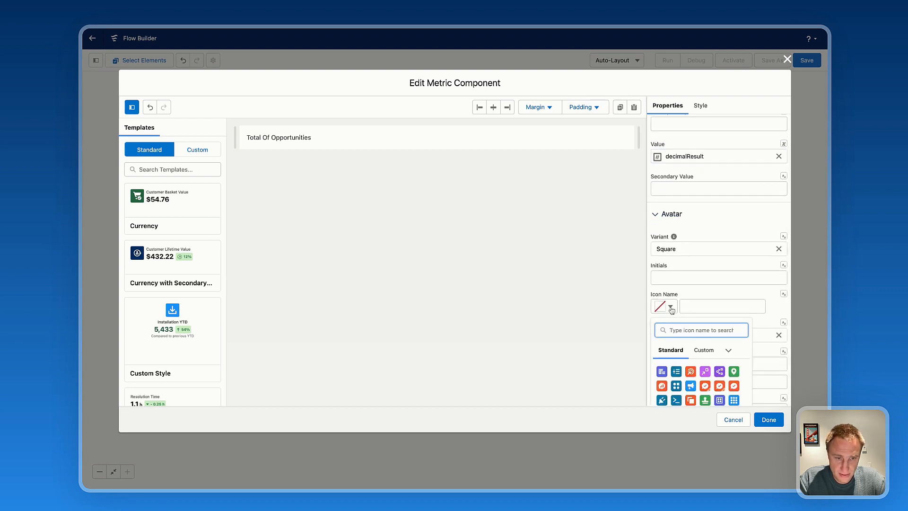
text(opp)
click(692, 368)
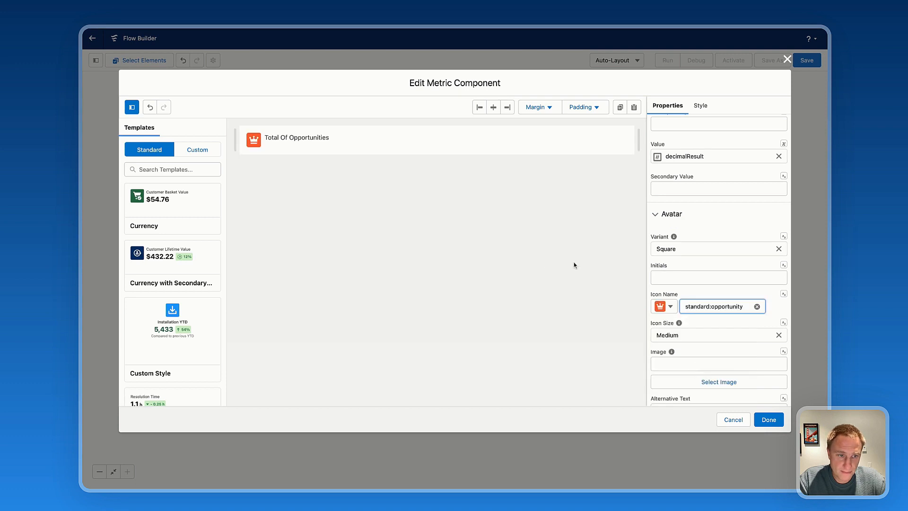
- Check the primary metric's formatting options, keep Decimal as the format style, and finish the metric component
scroll(716, 298, down, 4)
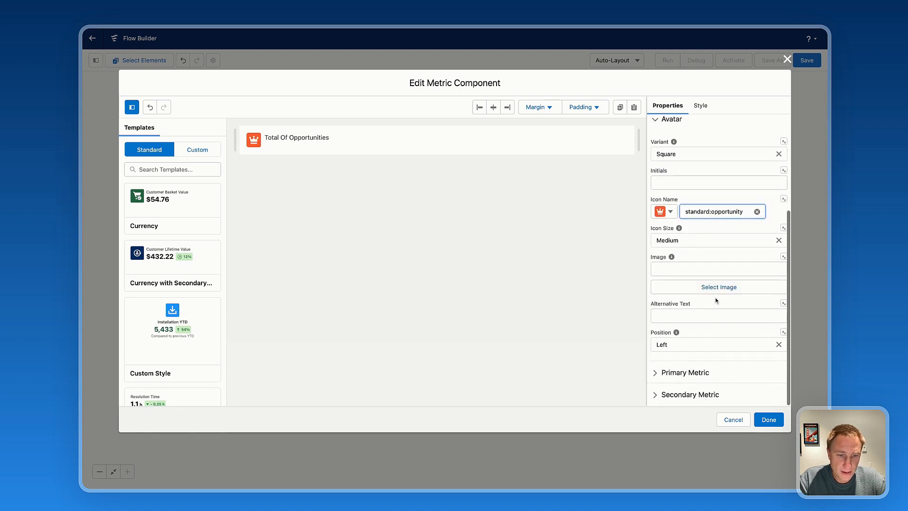
click(694, 374)
scroll(696, 333, down, 3)
scroll(696, 333, down, 3)
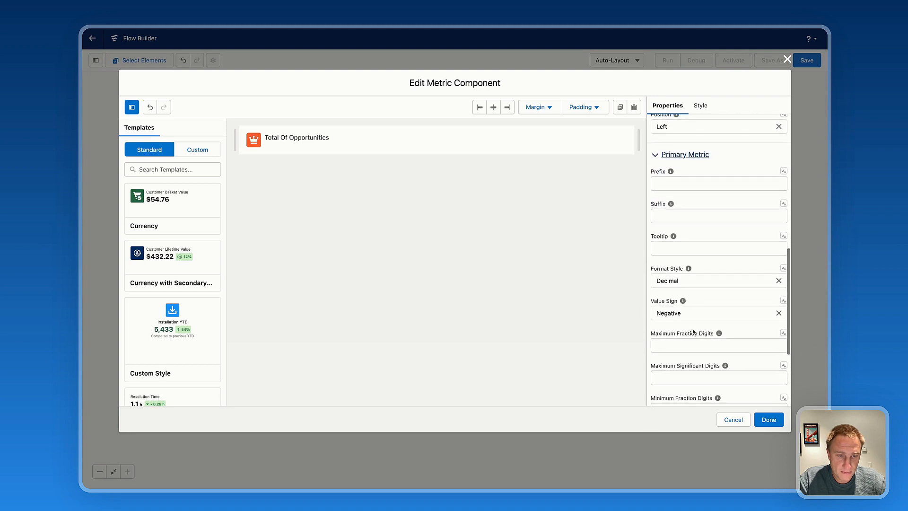
scroll(679, 295, down, 1)
scroll(680, 294, down, 3)
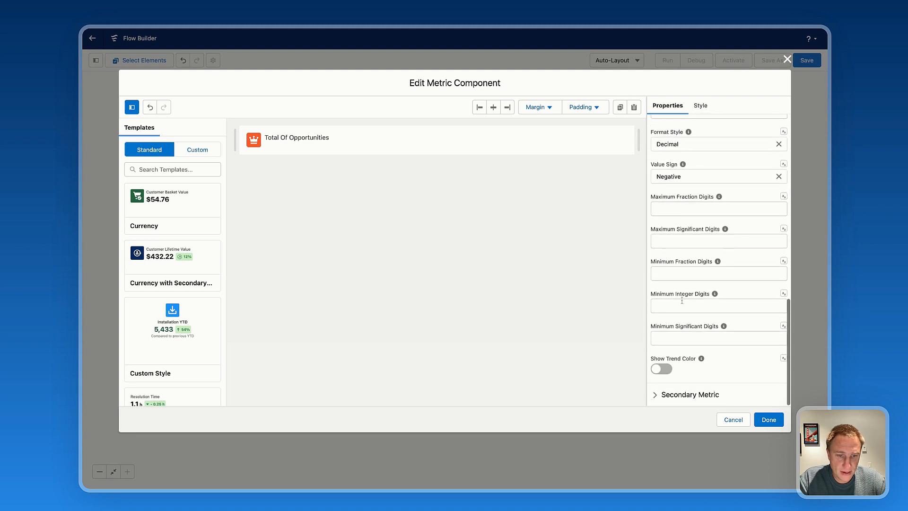
scroll(681, 284, up, 4)
click(684, 276)
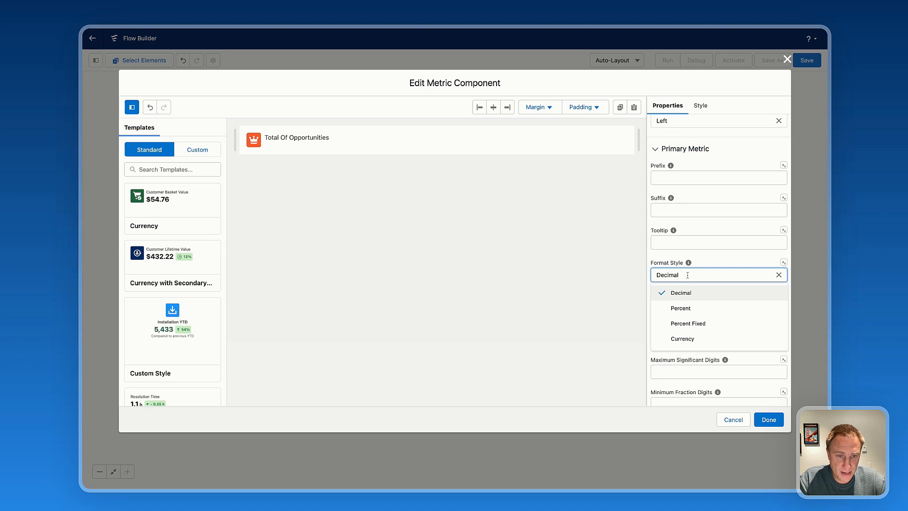
click(723, 266)
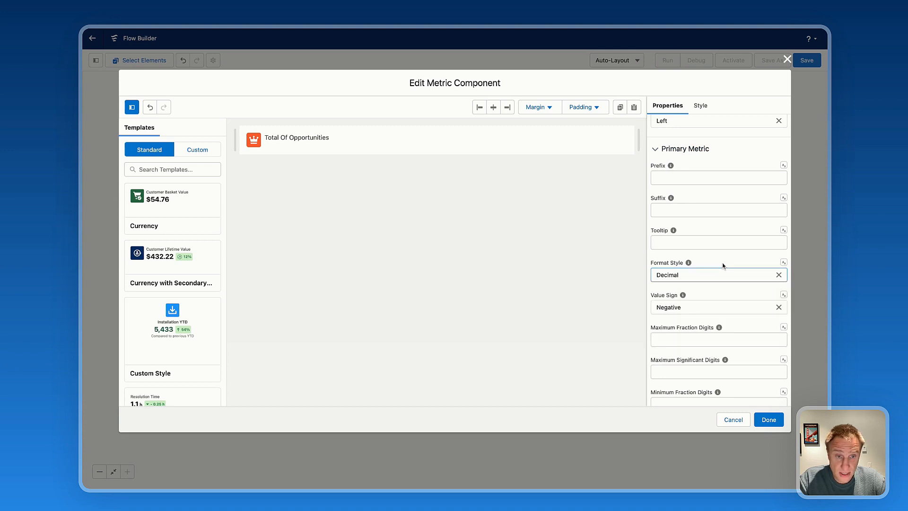
click(778, 424)
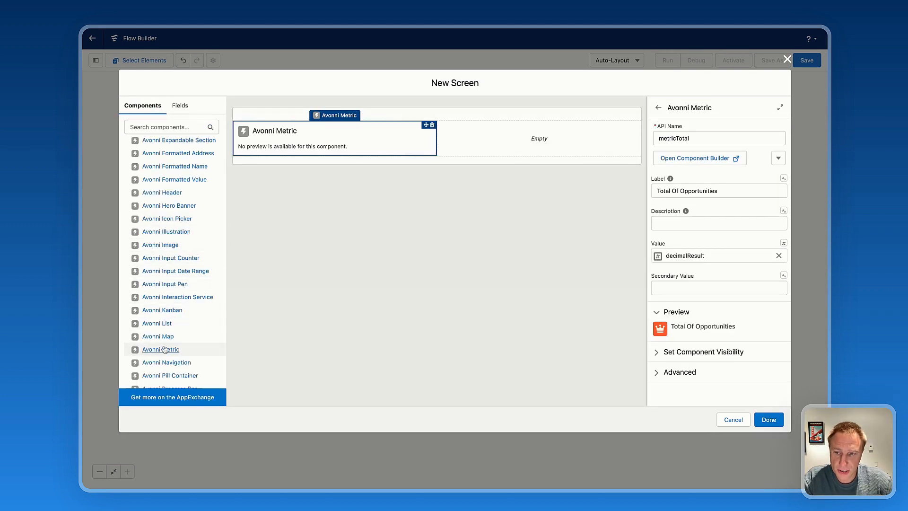
- Add an Avonni Metric to the second column with API name metricWonOpp and label it Number of Won Opportunities
drag(164, 350, 508, 153)
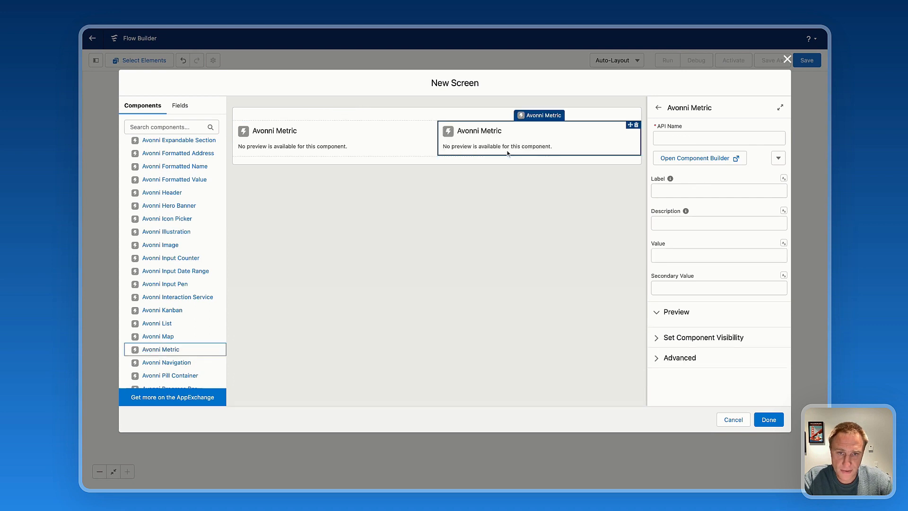
click(683, 140)
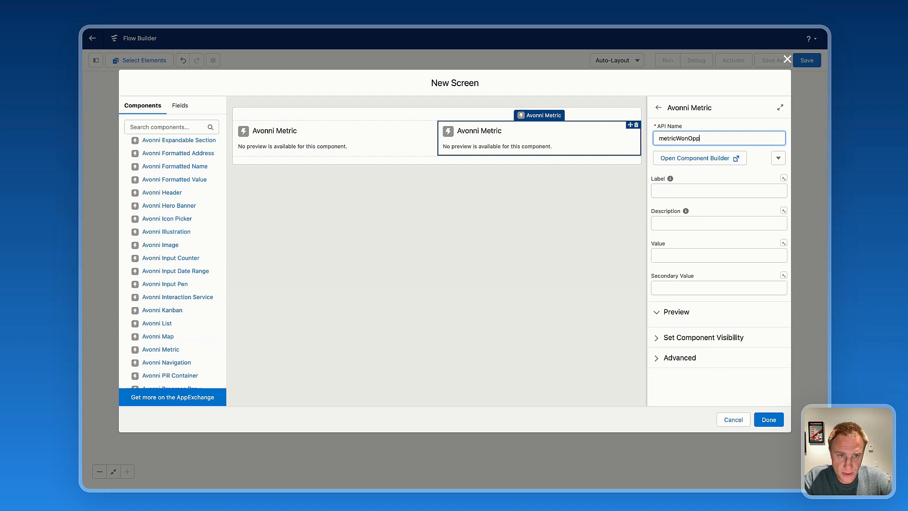
click(687, 160)
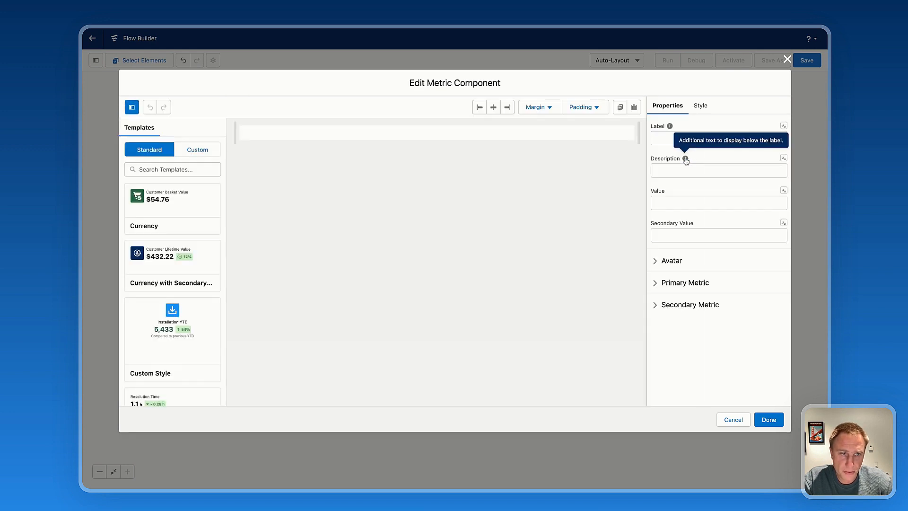
click(679, 140)
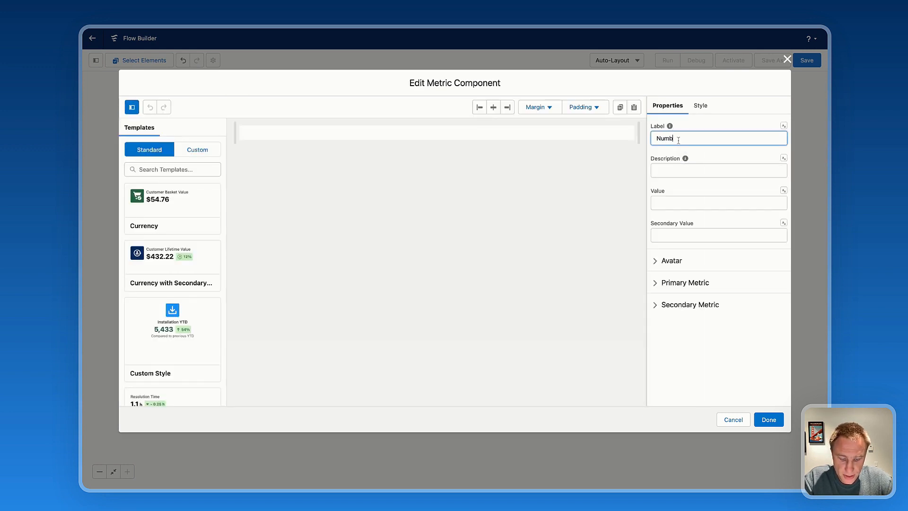
text(Number of Won Opportunities)
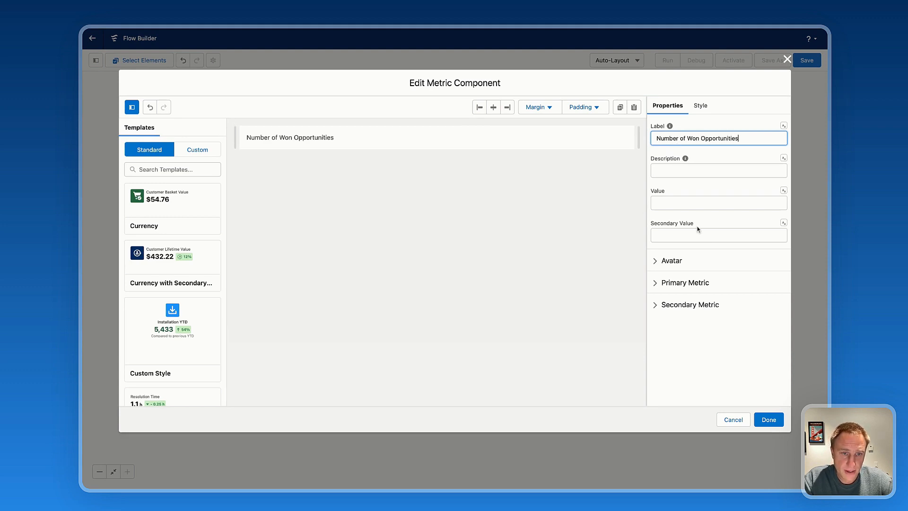
- Map the Number of Won Opportunities metric's value to decimalResult from the NumberOfWonOpp action
click(729, 203)
click(784, 190)
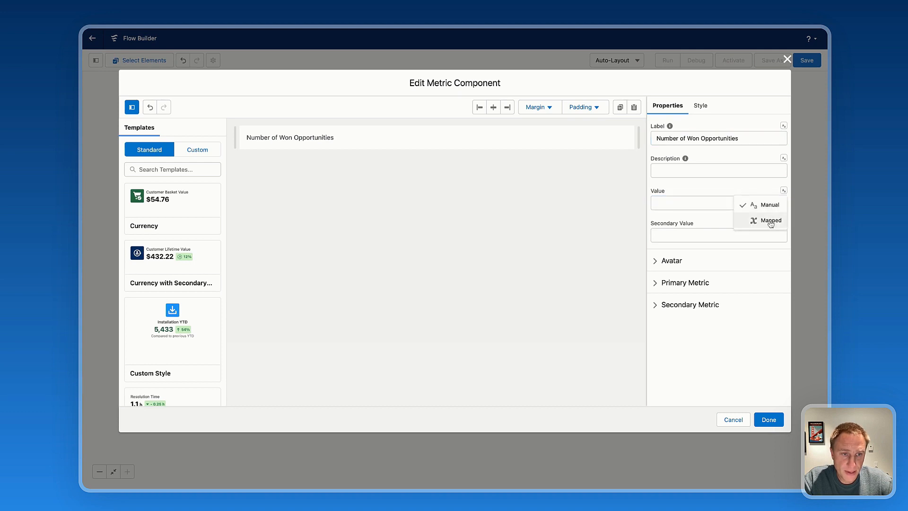
click(771, 222)
click(696, 203)
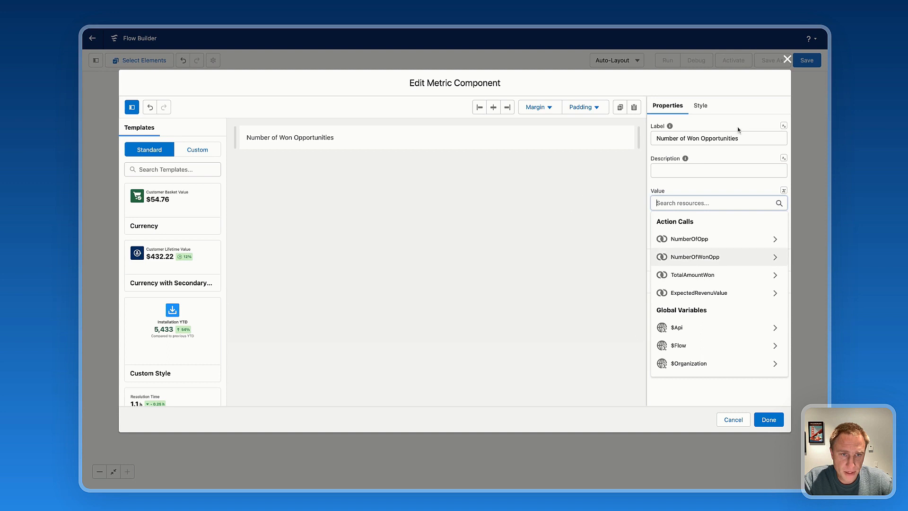
click(704, 258)
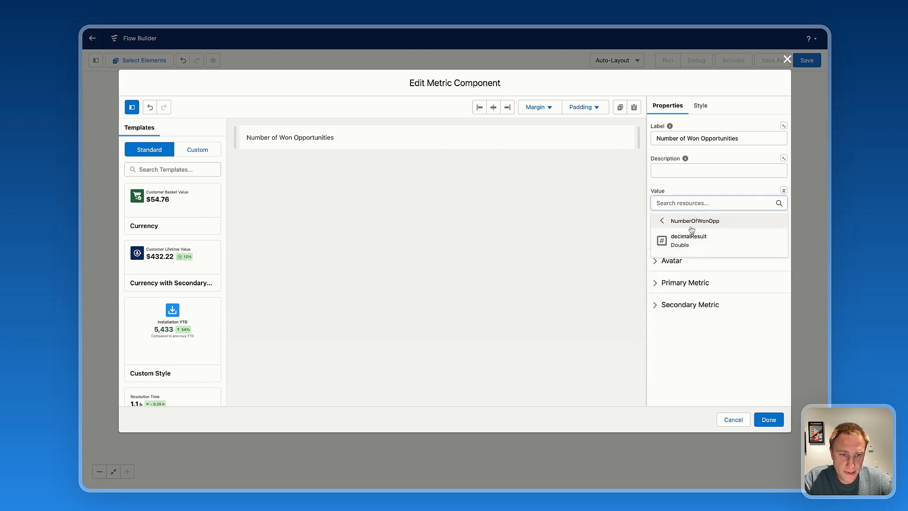
click(686, 246)
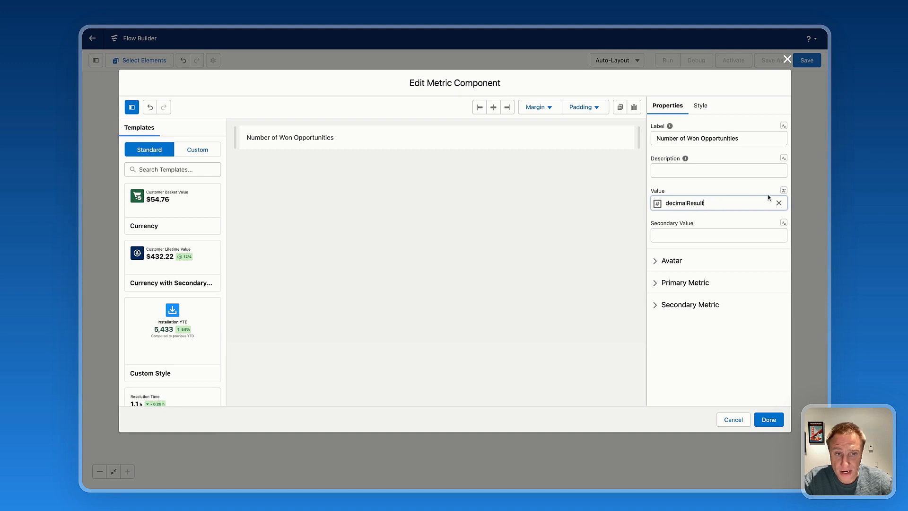
click(784, 190)
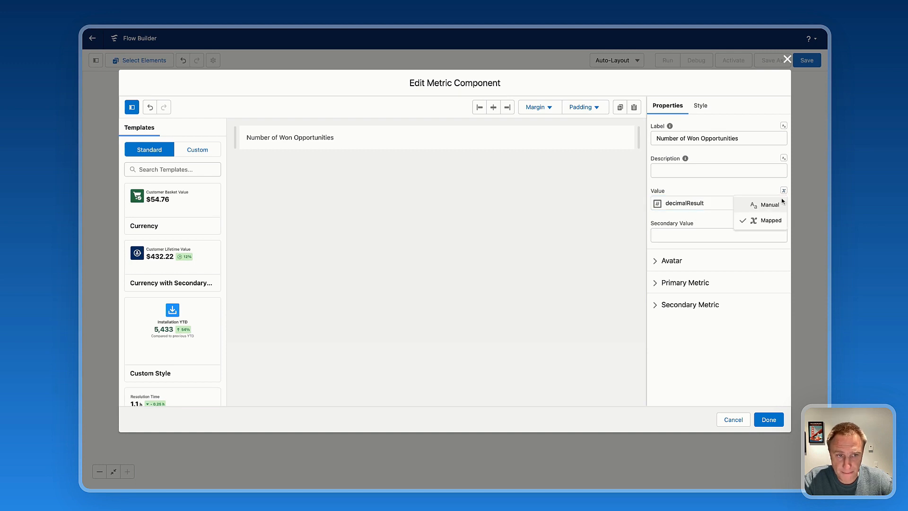
click(700, 190)
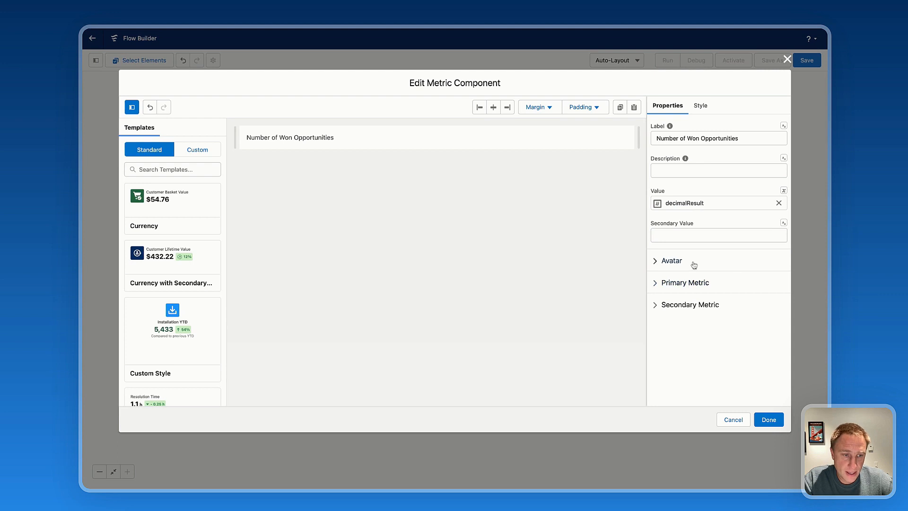
- Search the avatar icons for partn and give the metric the partner_fund_request icon
click(671, 260)
scroll(710, 331, down, 1)
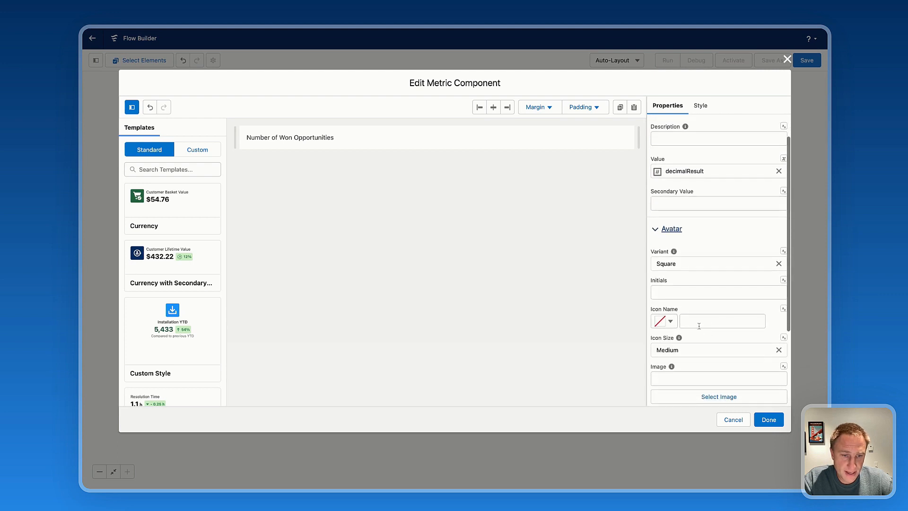
click(686, 321)
click(663, 325)
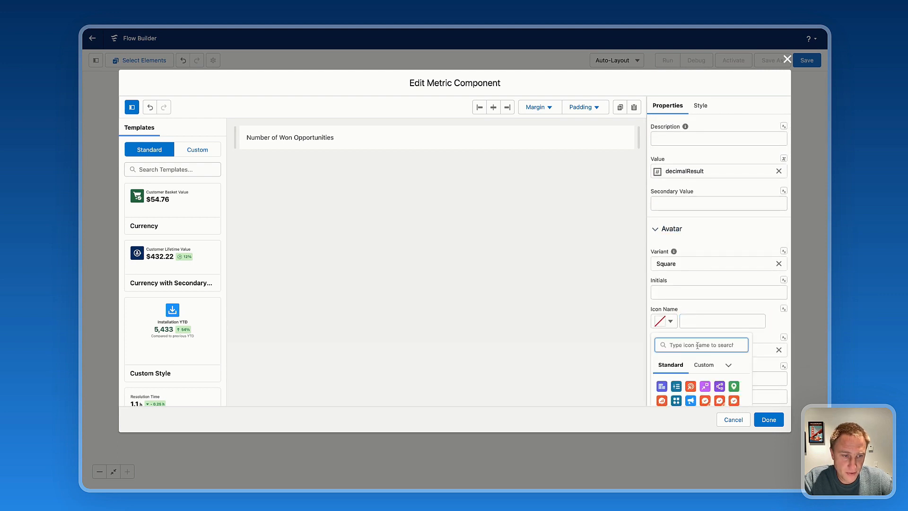
text(partn)
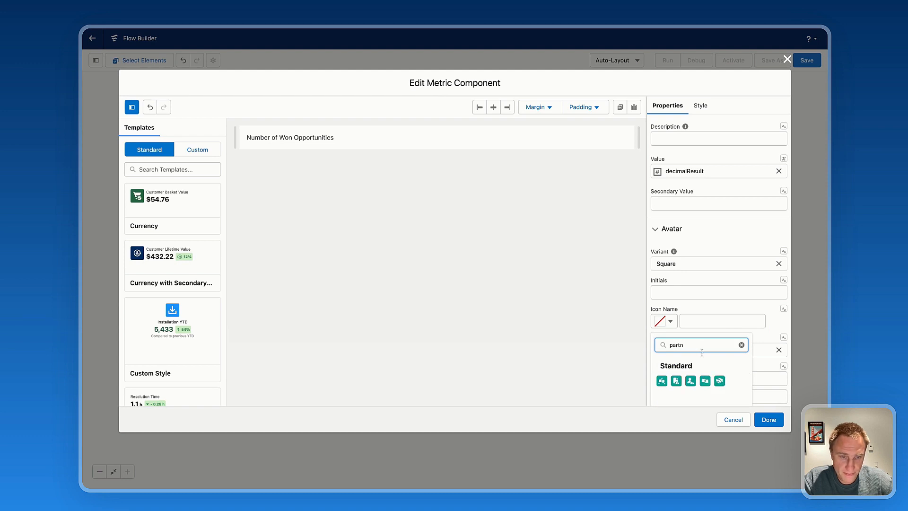
click(690, 381)
scroll(749, 337, down, 1)
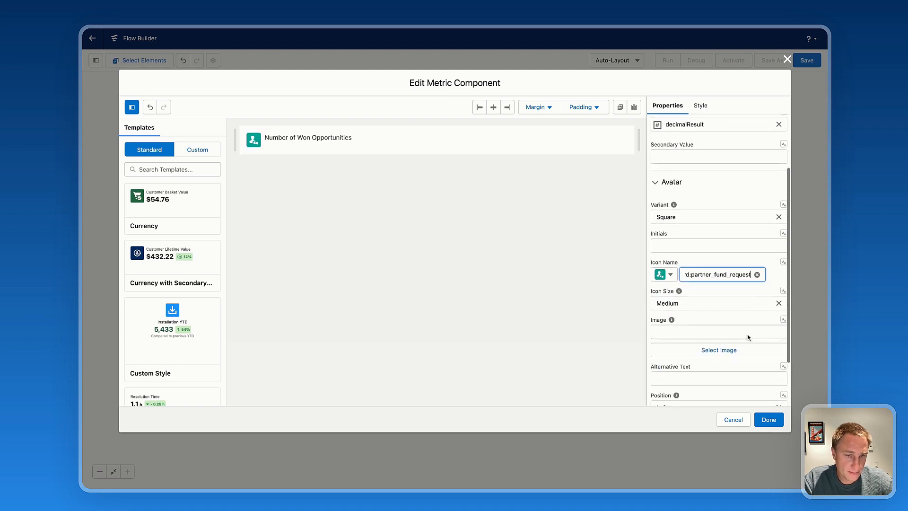
- Check the primary metric's formatting options, keep Decimal as the format style, and finish the Number of Won Opportunities component
scroll(749, 337, down, 1)
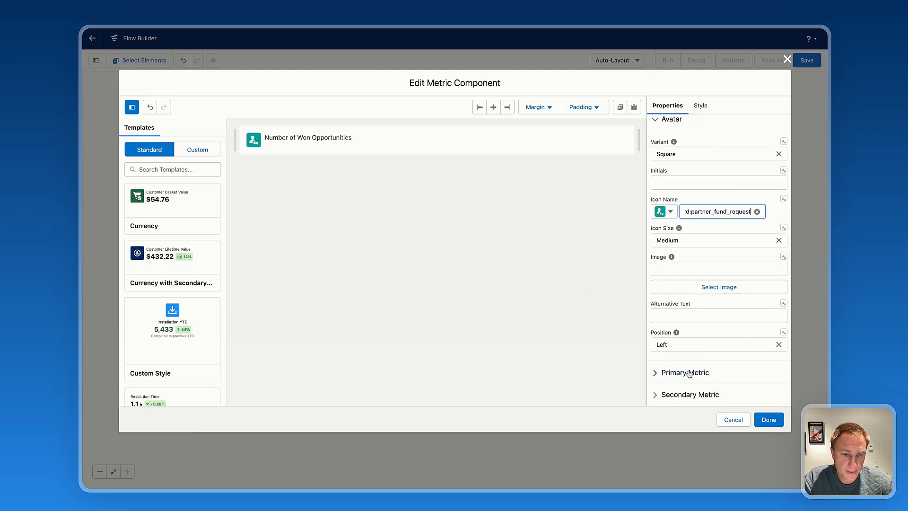
click(689, 374)
scroll(710, 337, down, 2)
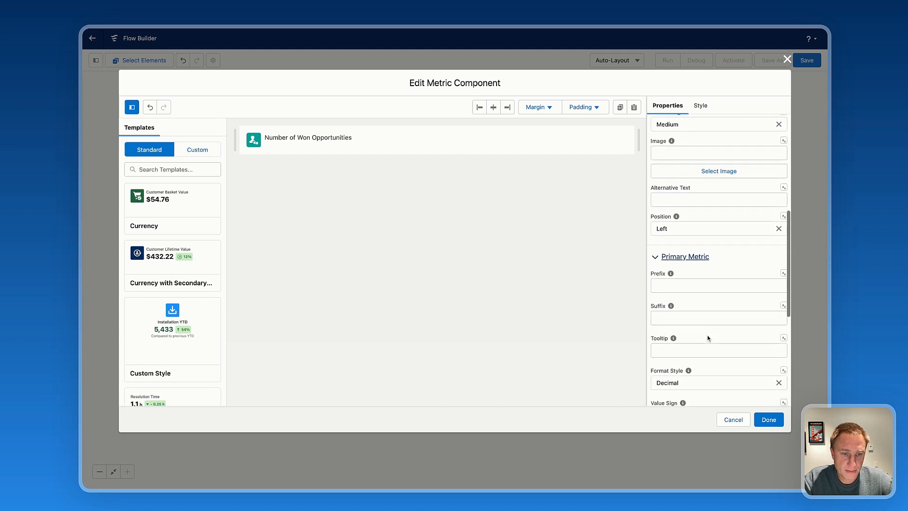
scroll(708, 338, down, 2)
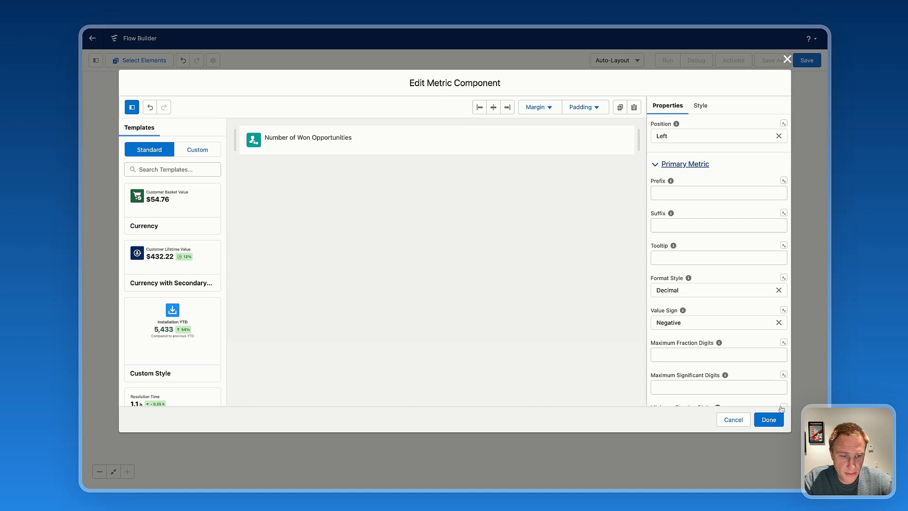
click(771, 420)
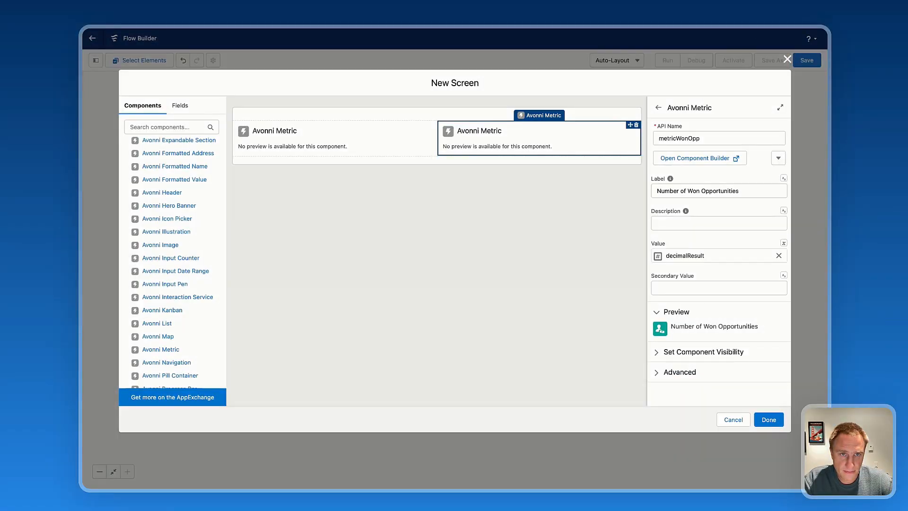
- Add an Avonni Metric beneath the existing one in the first column with API name AmountWon
drag(166, 351, 303, 154)
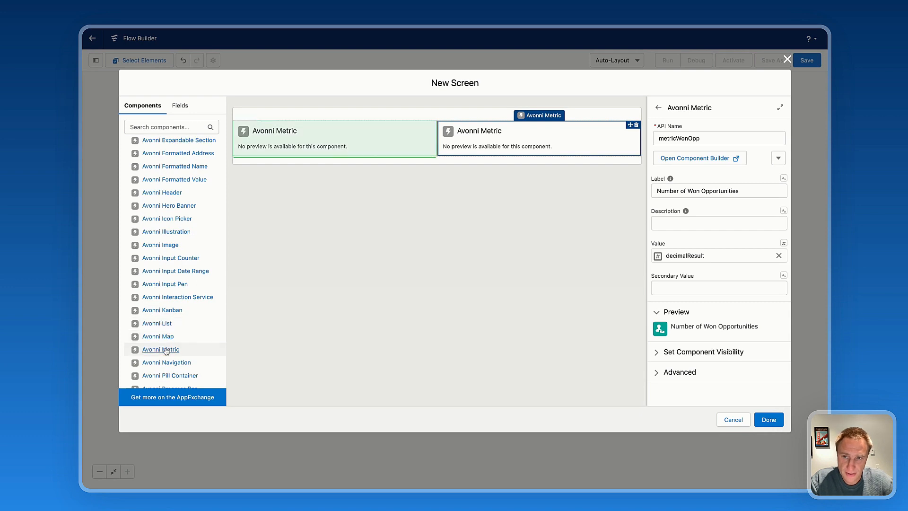
drag(166, 351, 303, 156)
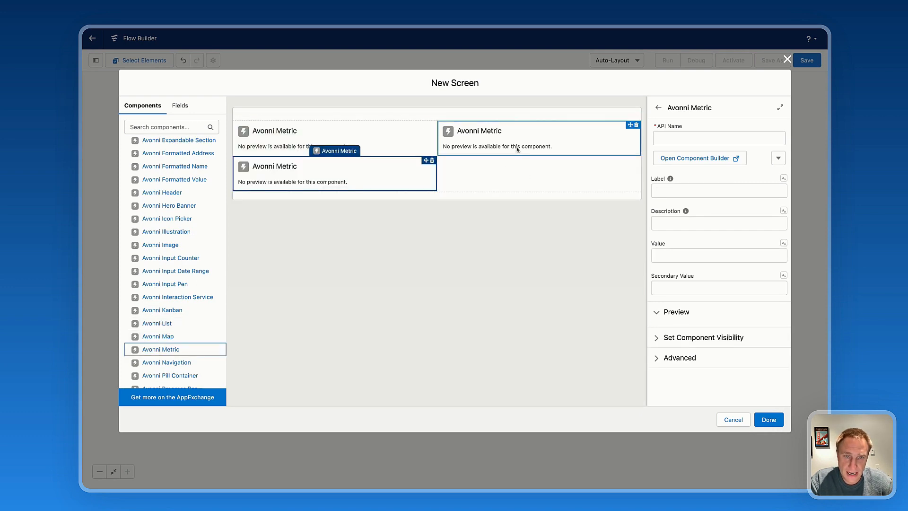
click(699, 141)
text(Amou)
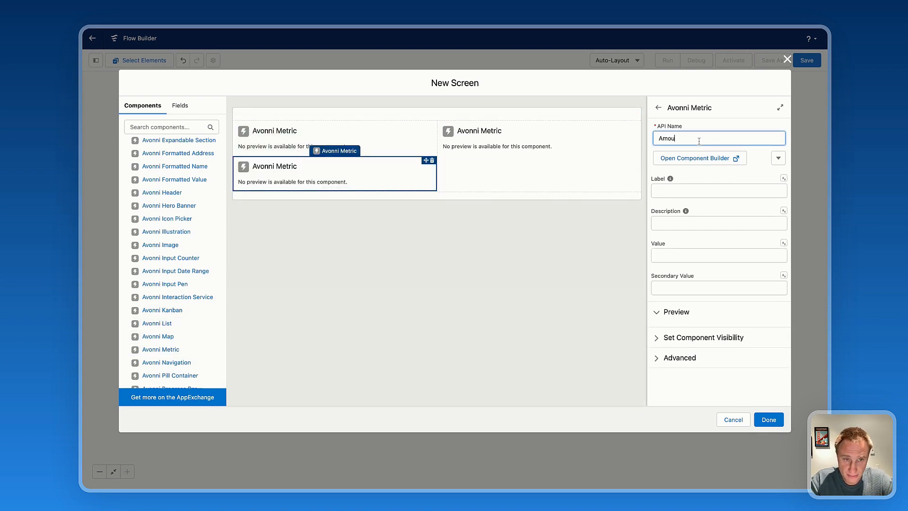
text(ntWon)
- Open the new metric in the component builder and label it Amount Won
click(693, 158)
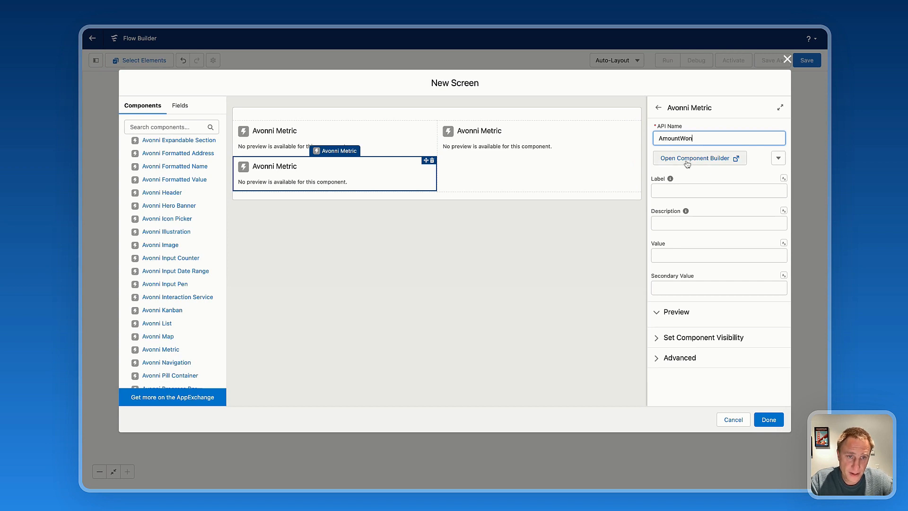
click(685, 139)
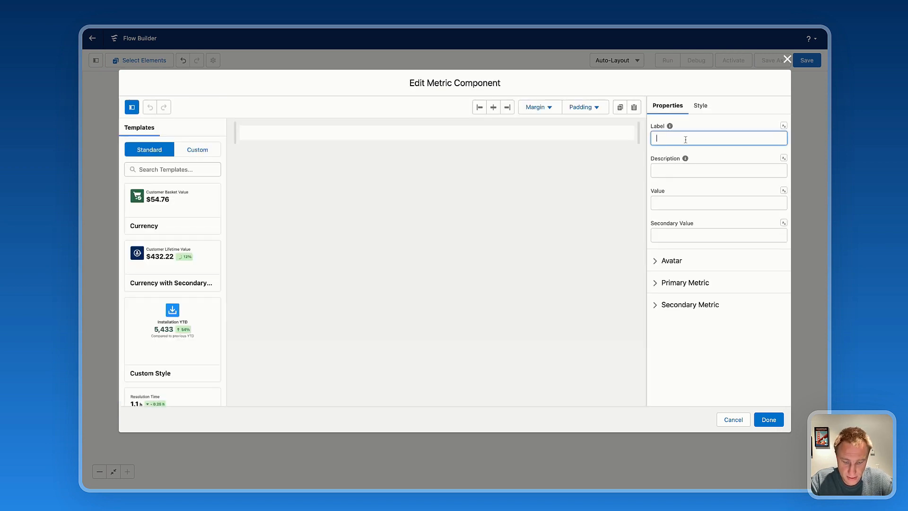
text(AmountW)
key(BackSpace)
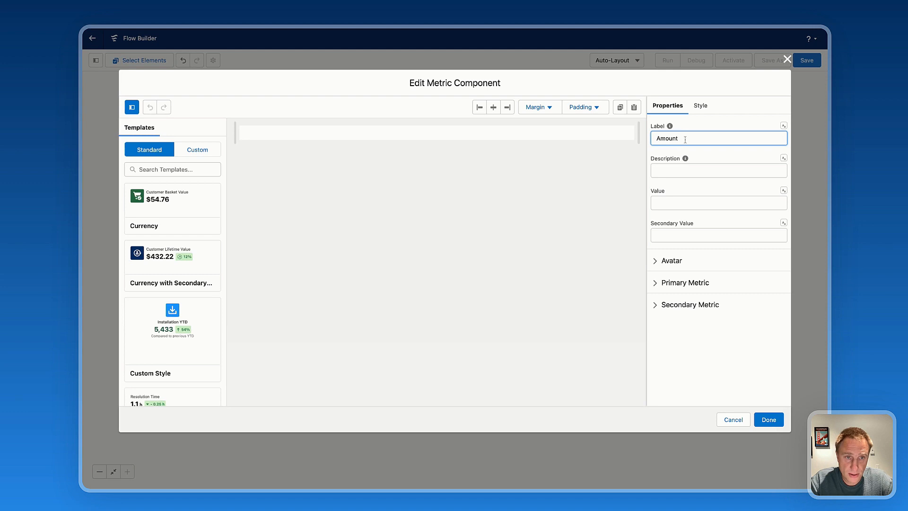
text(Won)
- Map the Amount Won metric's value to decimalResult from the TotalAmountWon action
click(671, 202)
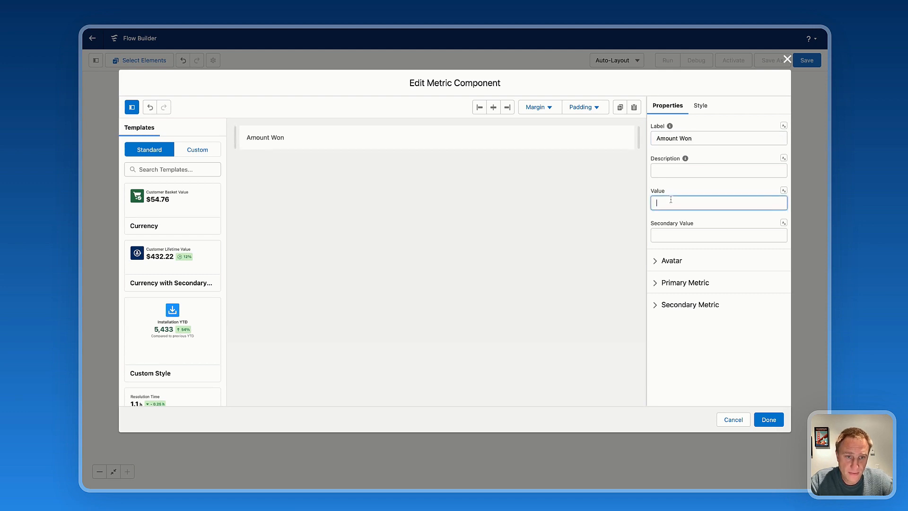
click(784, 190)
click(764, 221)
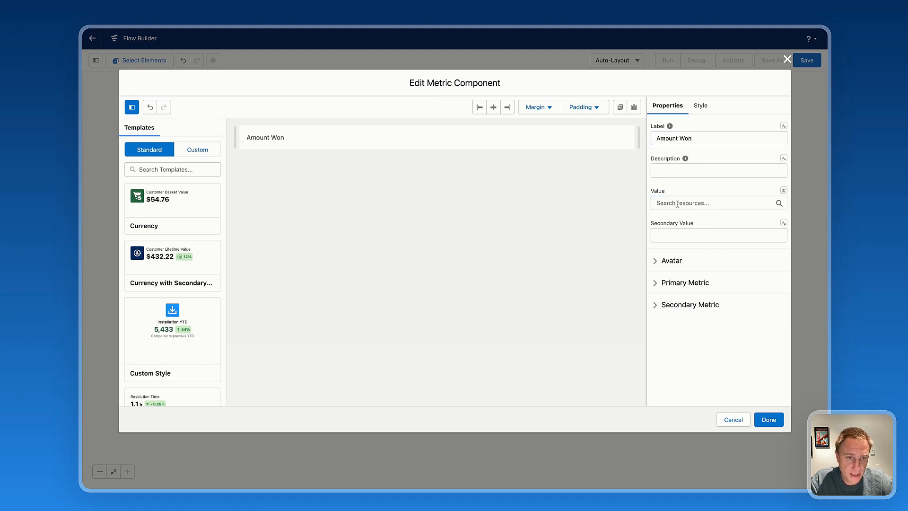
click(692, 276)
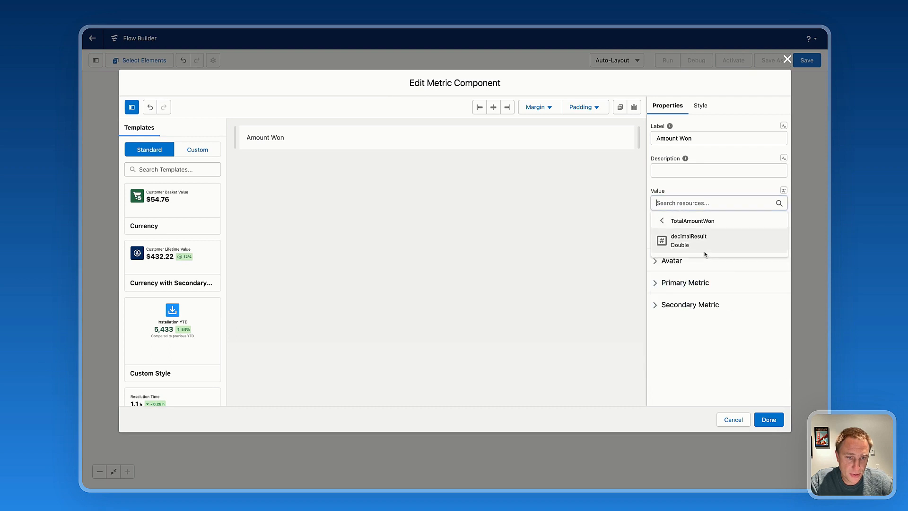
click(692, 244)
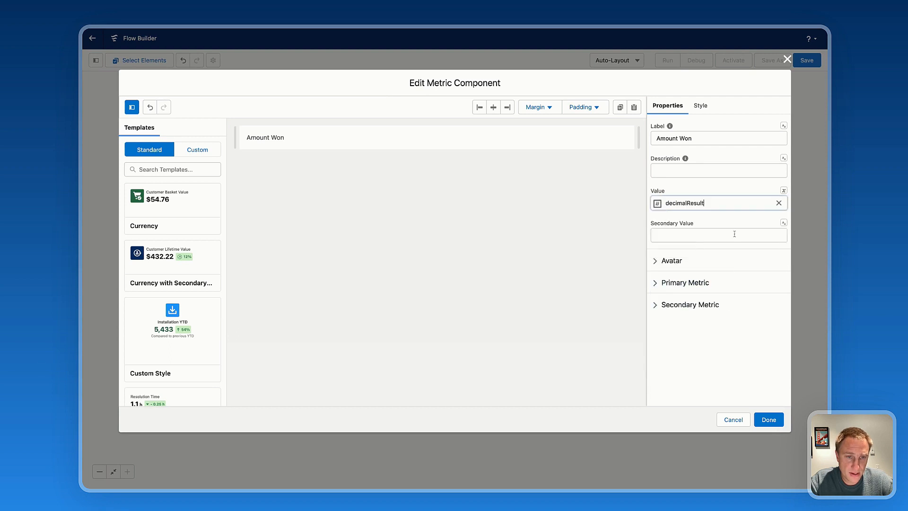
- Search the avatar icons for partner and give the Amount Won metric the standard:partners icon
click(668, 262)
scroll(677, 337, down, 2)
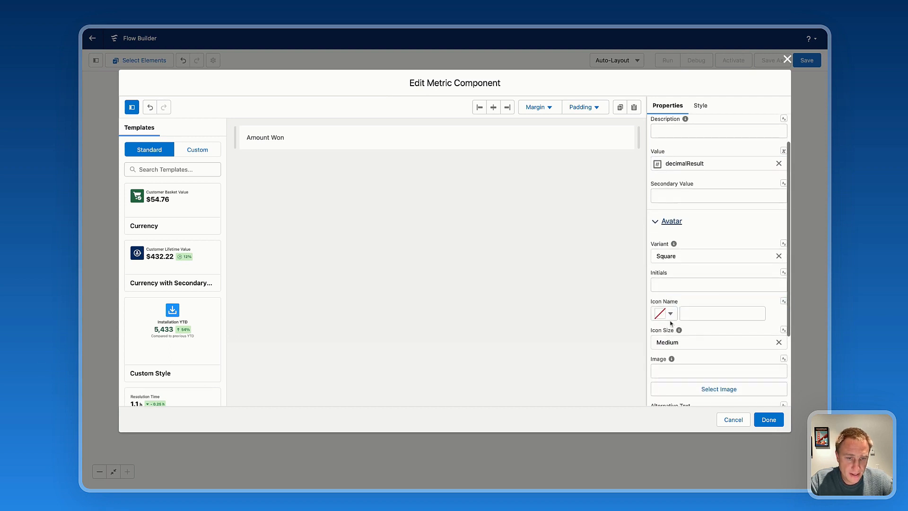
click(667, 314)
text(partner)
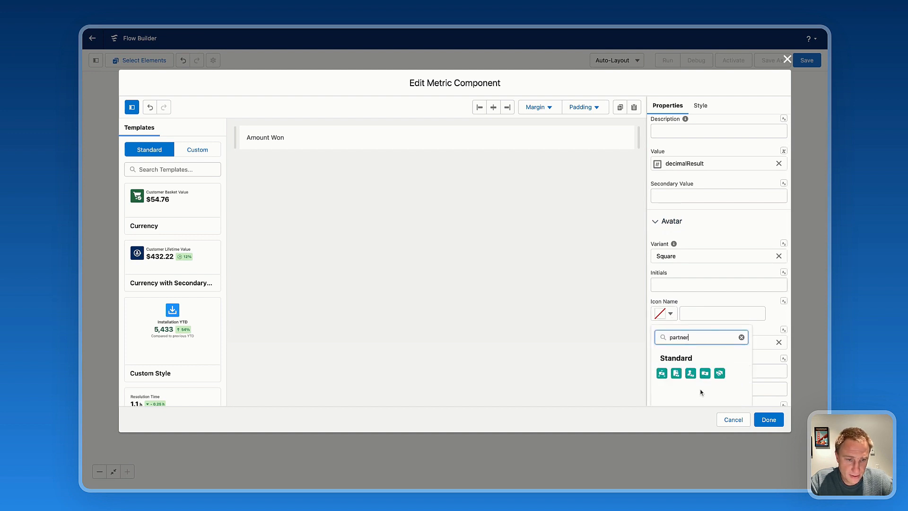
click(719, 374)
- Set the primary metric's format style to Currency and finish the Amount Won component
scroll(701, 322, down, 3)
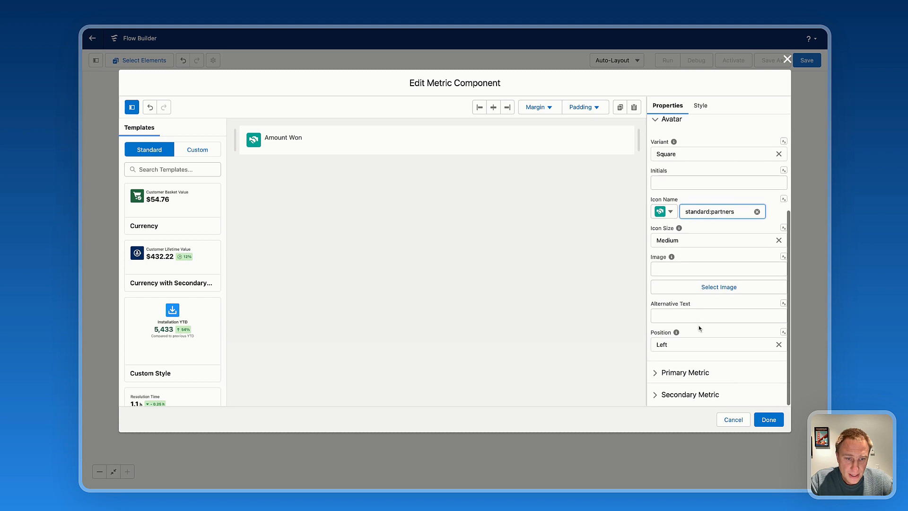
click(685, 378)
scroll(691, 335, down, 3)
scroll(691, 334, down, 4)
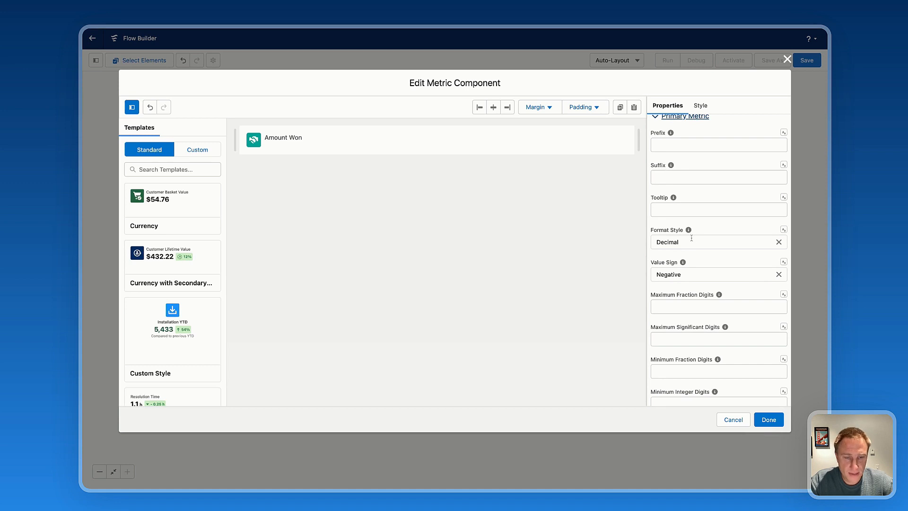
click(674, 242)
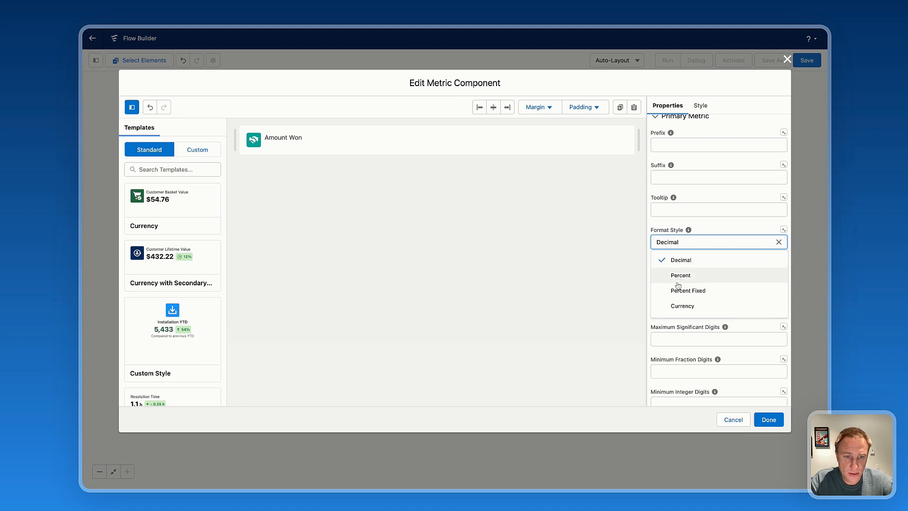
click(681, 306)
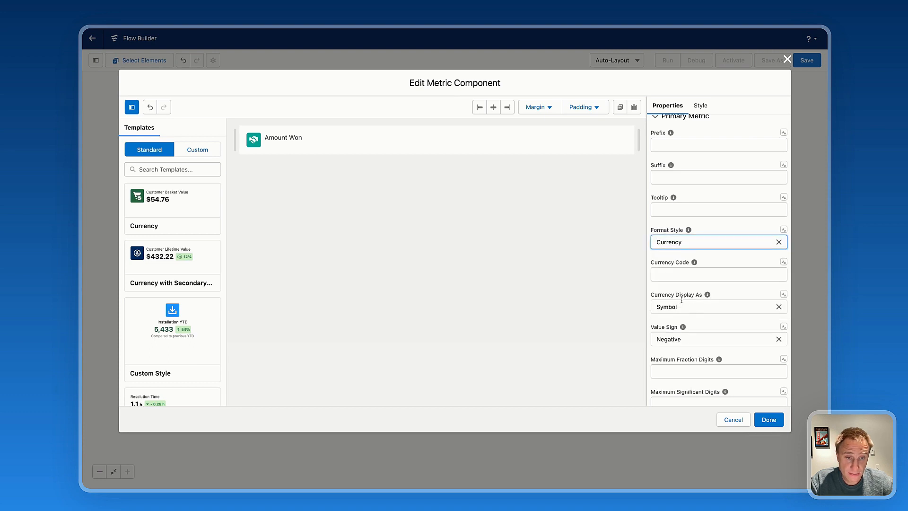
scroll(680, 344, down, 3)
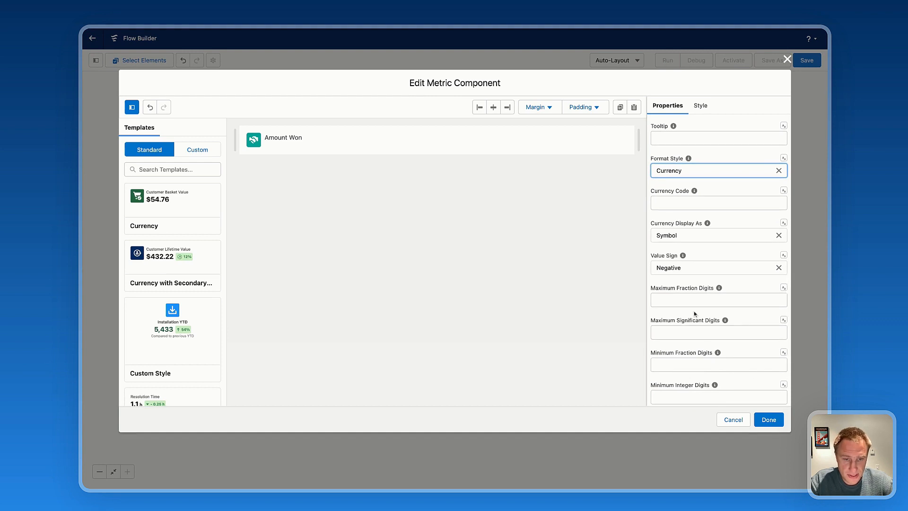
click(769, 420)
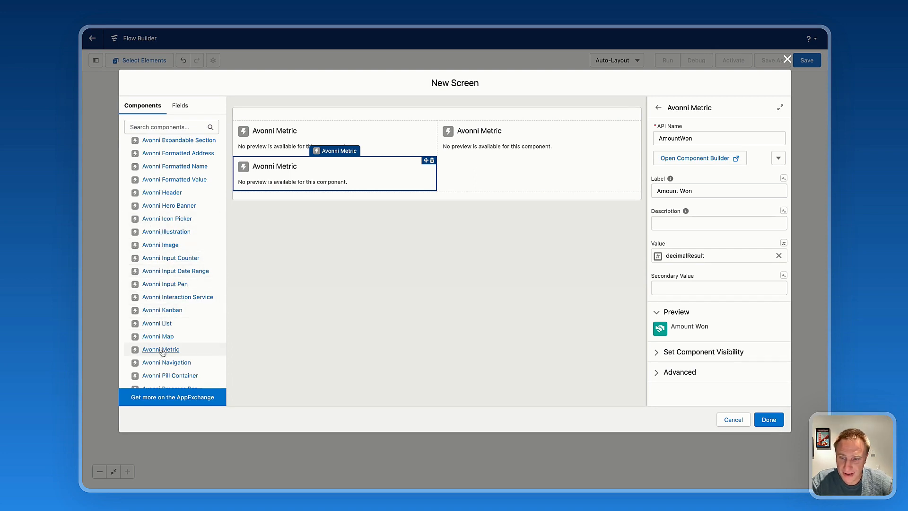
- Add a fourth Avonni Metric below the second column's metric and give it the API name ExpectedRevenueMetric
drag(161, 349, 544, 160)
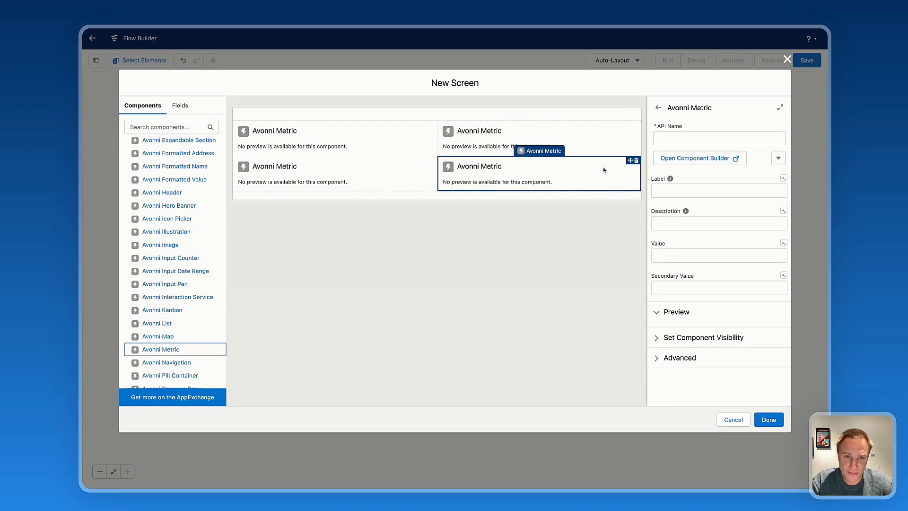
click(683, 136)
text(Expe)
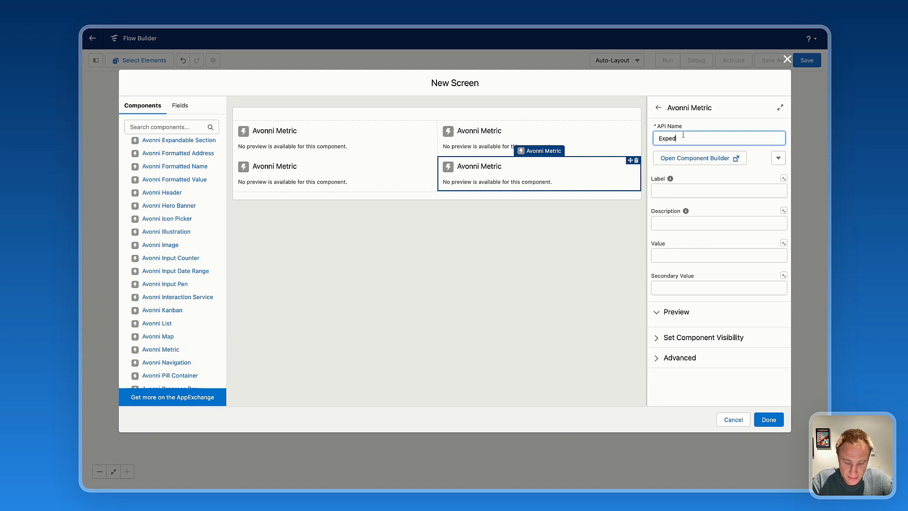
text(ctedReve)
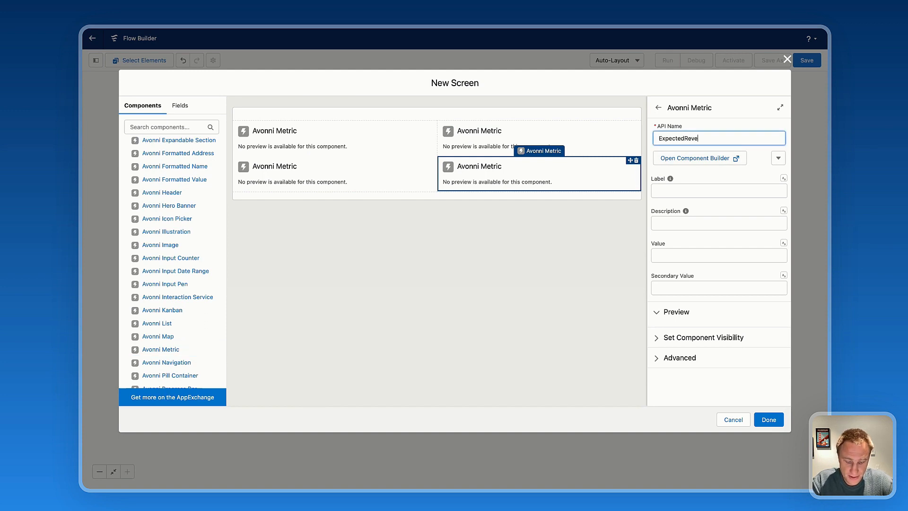
text(nu)
text(eMetruc)
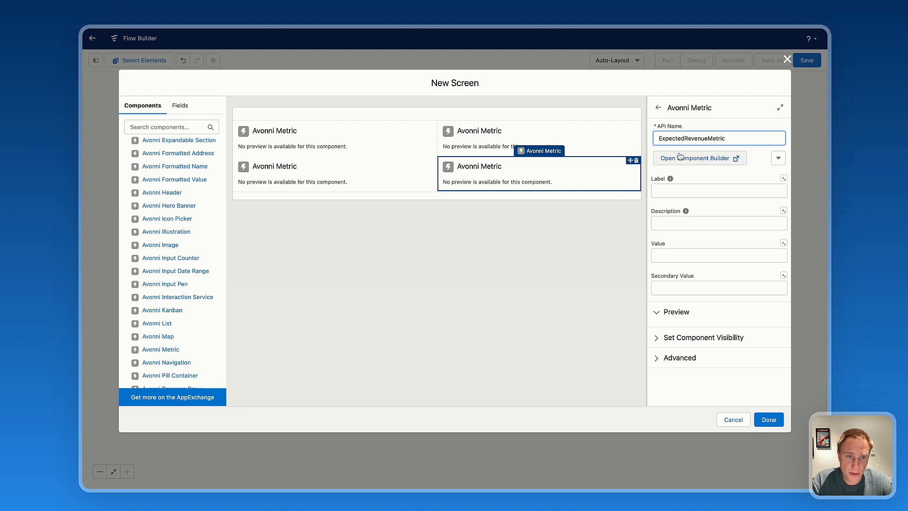
- Open the new metric in the component builder and label it Expected Revenue
click(695, 158)
text(E)
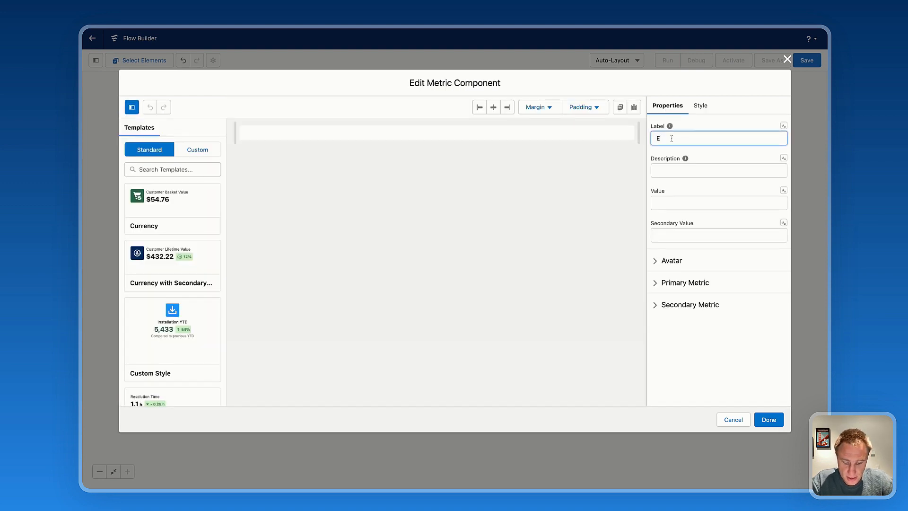
text(xpected Revenue)
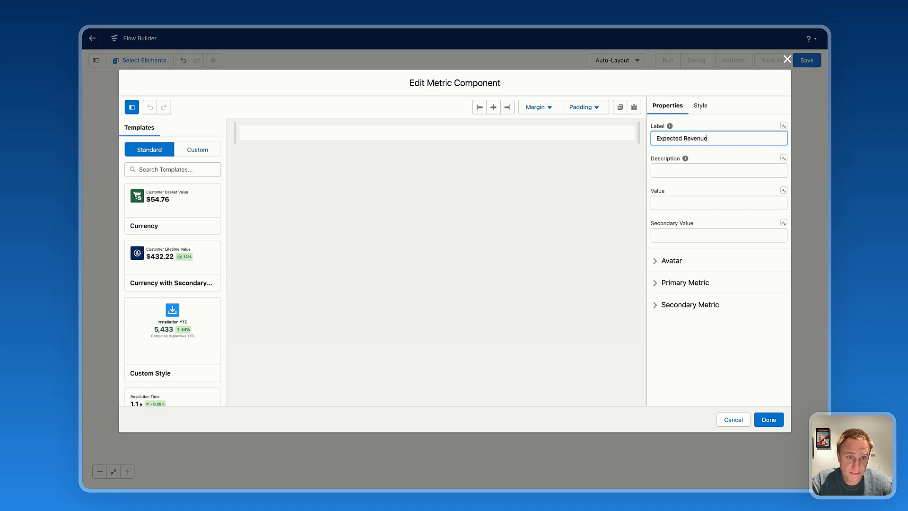
- Map the Expected Revenue metric's value to decimalResult from the ExpectedRevenuValue action
click(737, 203)
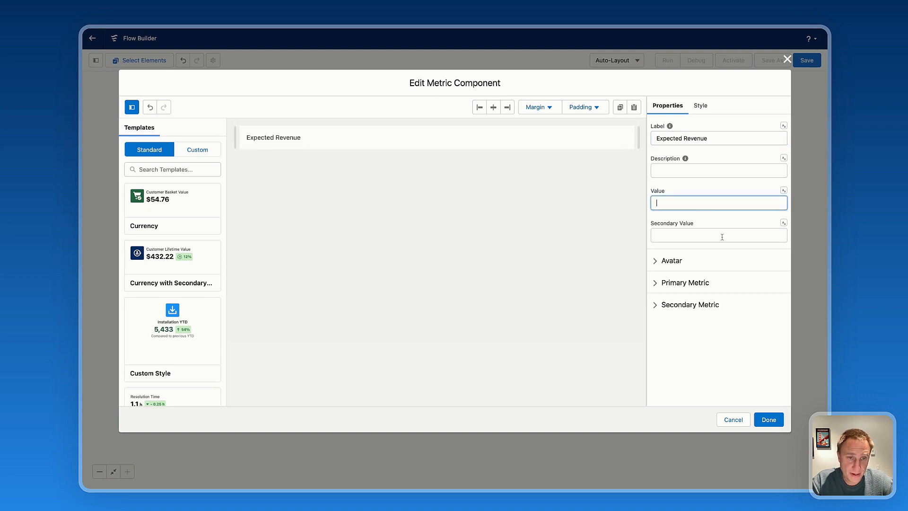
click(784, 190)
click(770, 220)
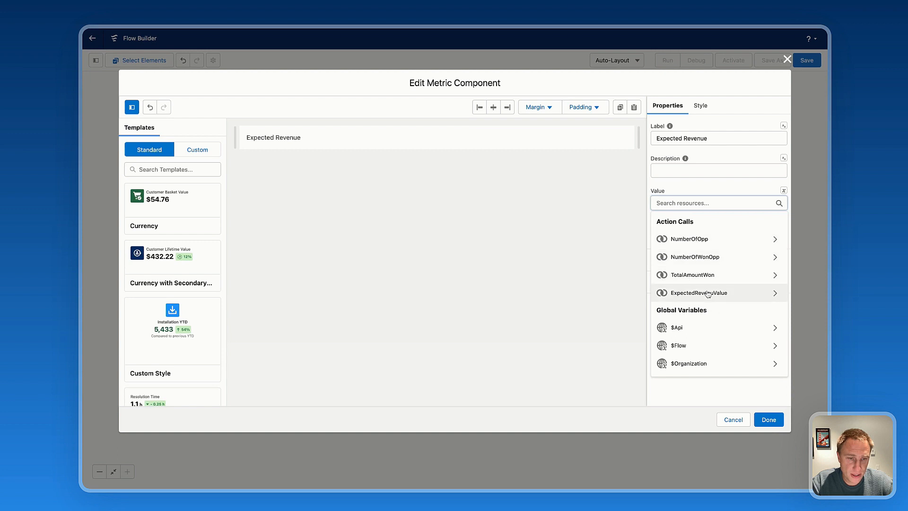
click(710, 293)
click(696, 239)
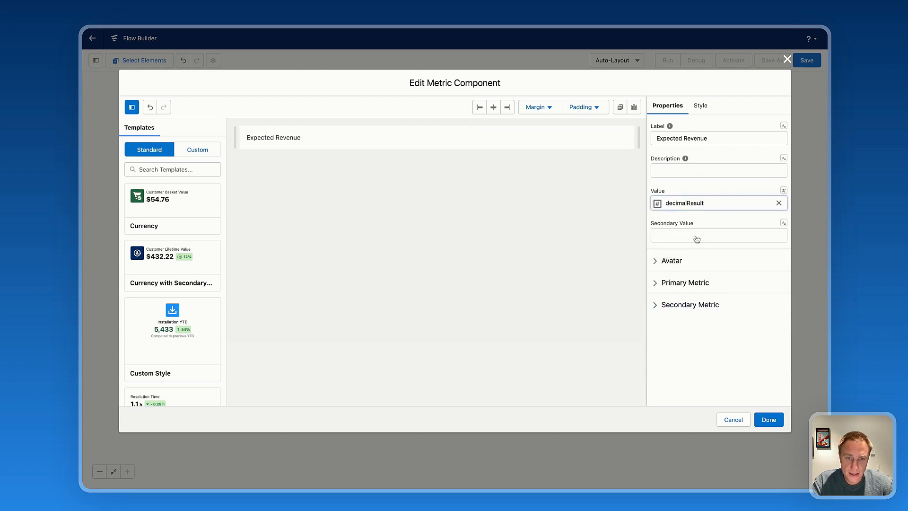
- Search the avatar icons for checkout and give the Expected Revenue metric the standard:checkout icon
click(672, 260)
click(670, 354)
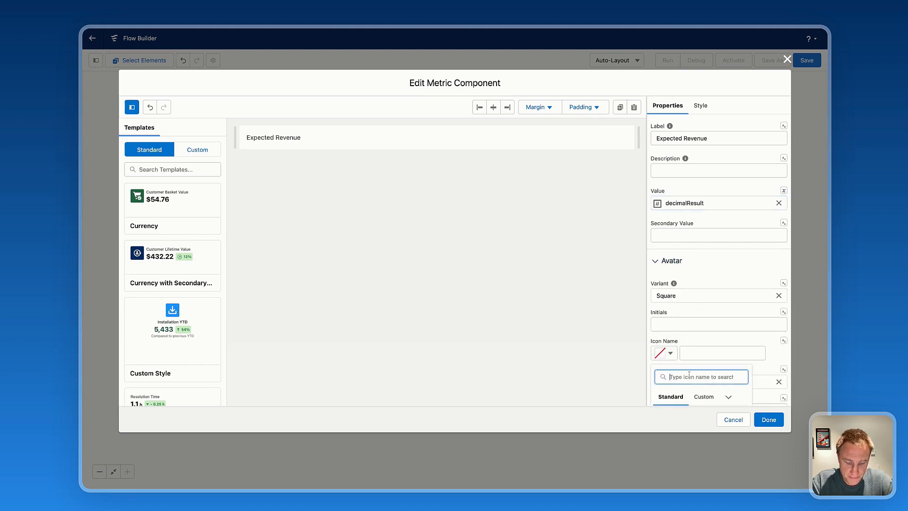
text(checkout)
scroll(682, 352, down, 2)
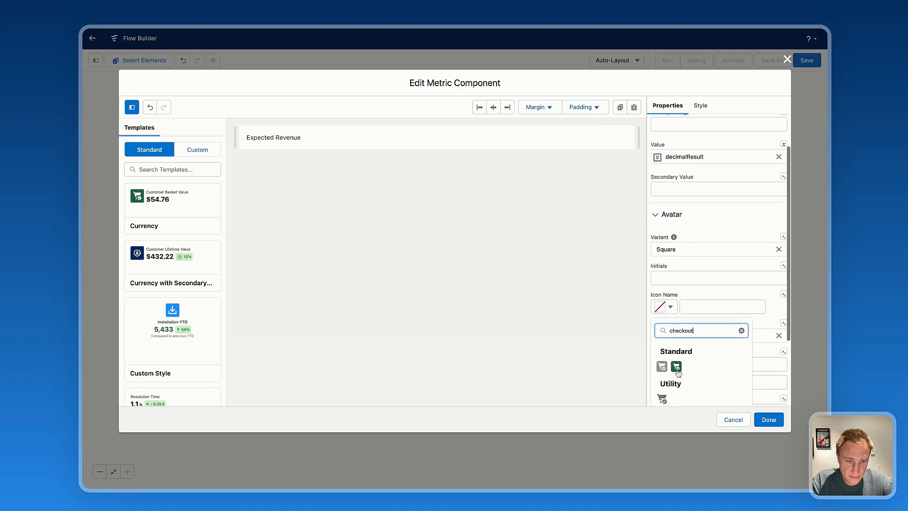
click(663, 365)
scroll(717, 310, down, 3)
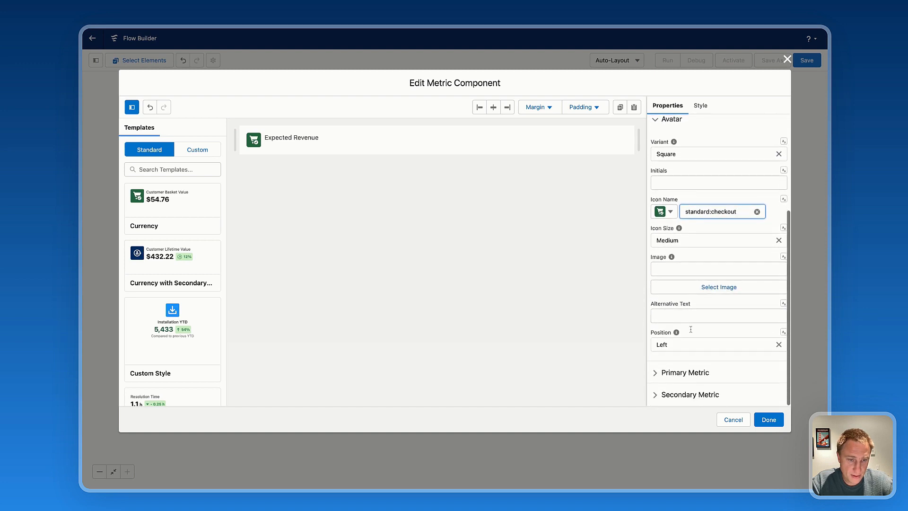
- Set the primary metric's format style to Currency, then finish the Expected Revenue component and the screen
click(688, 373)
scroll(703, 296, down, 3)
scroll(702, 295, up, 5)
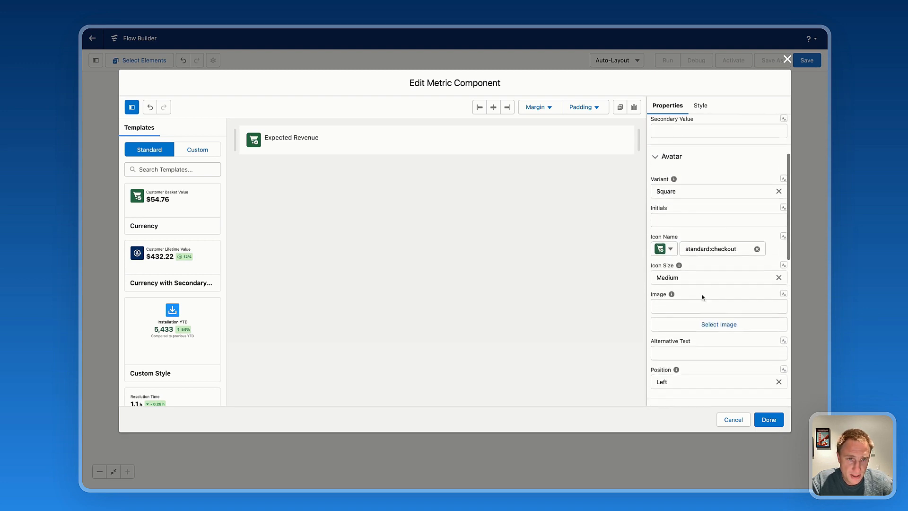
scroll(702, 296, down, 7)
scroll(702, 297, down, 2)
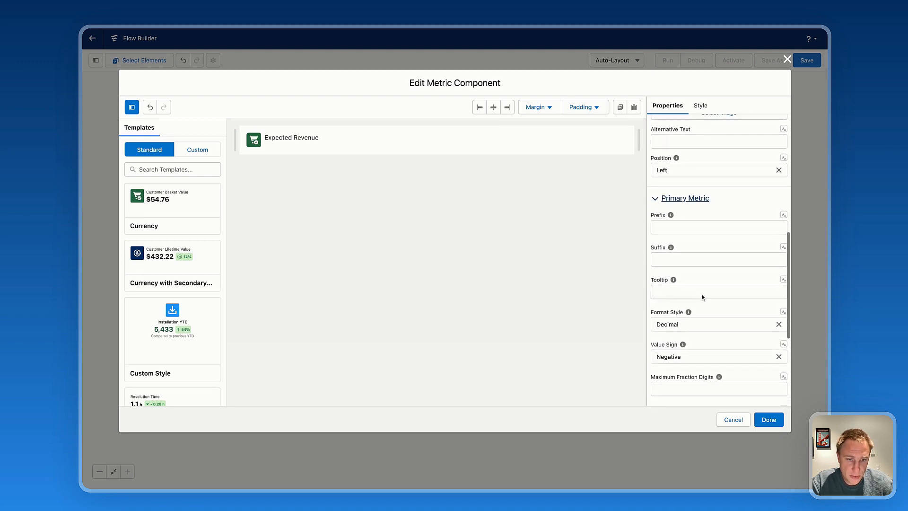
click(705, 278)
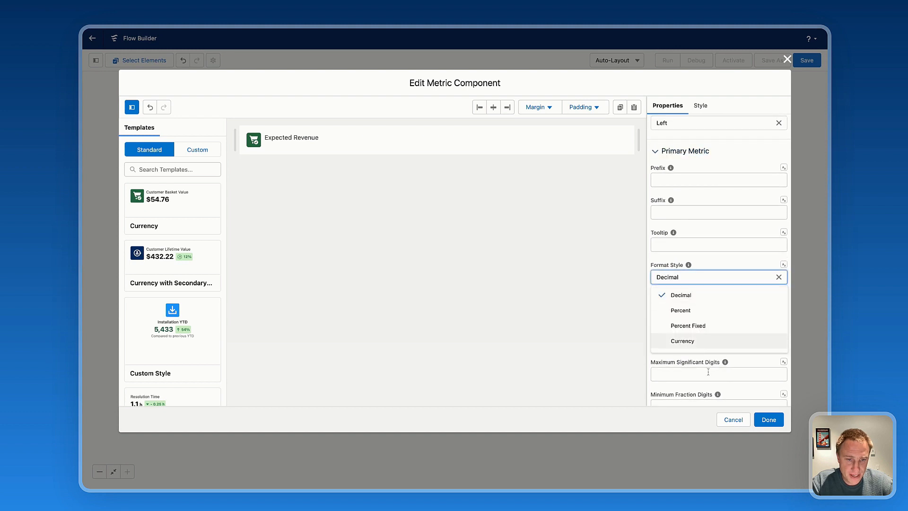
click(691, 341)
scroll(711, 310, down, 5)
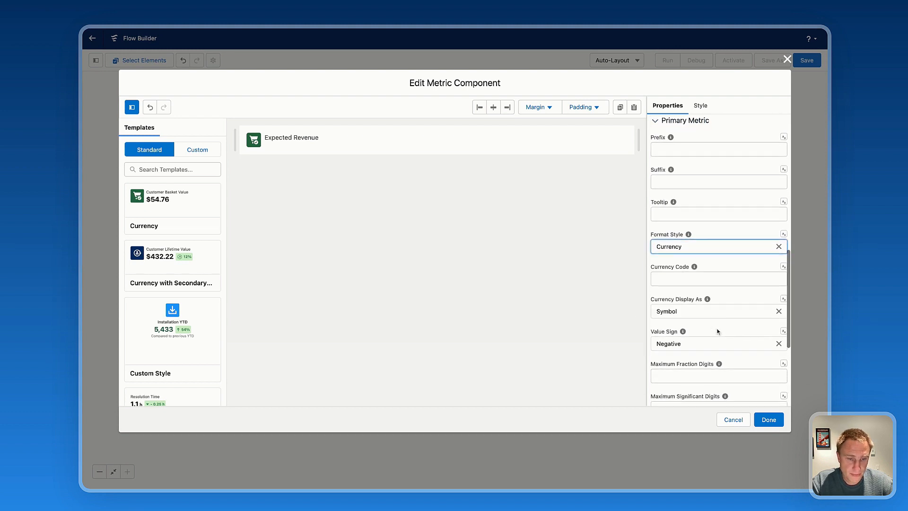
click(769, 421)
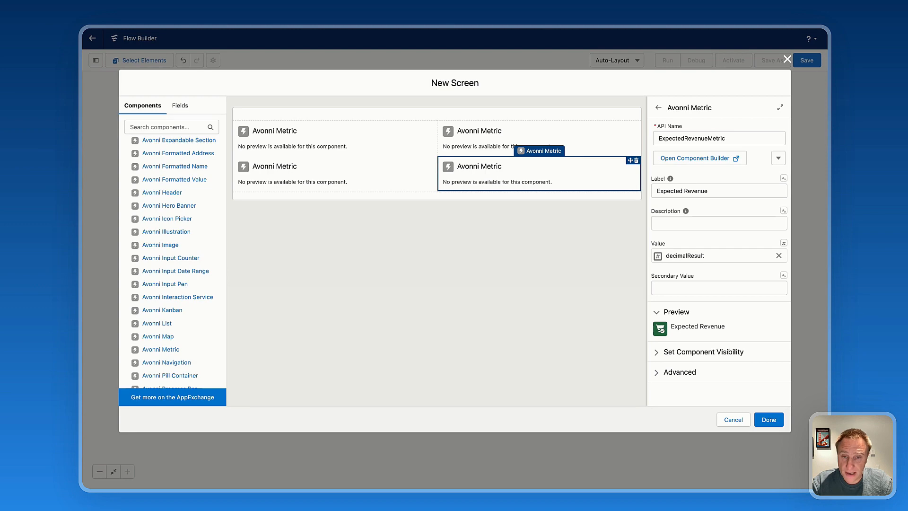
click(767, 421)
- Save the flow with the label and API name DemoAvonniTutorialMetric and activate it
click(804, 62)
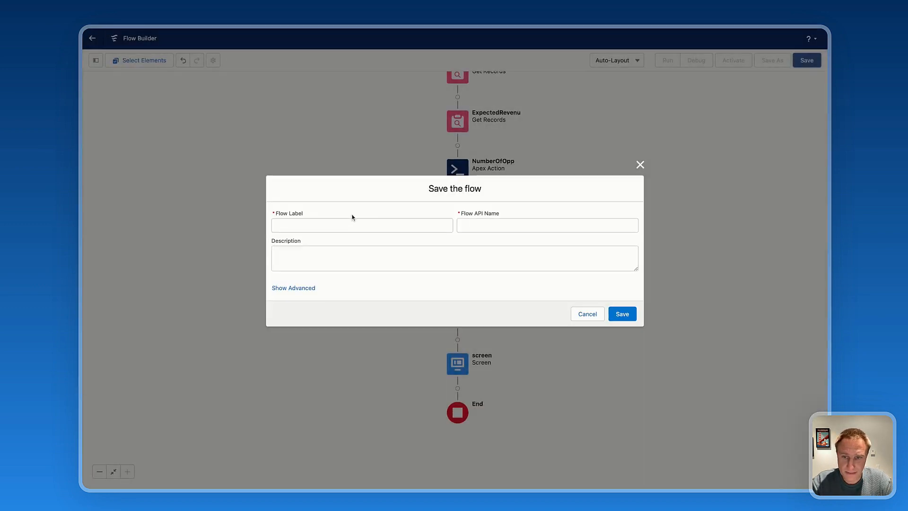
click(349, 224)
text(DemoAvonniTutoria)
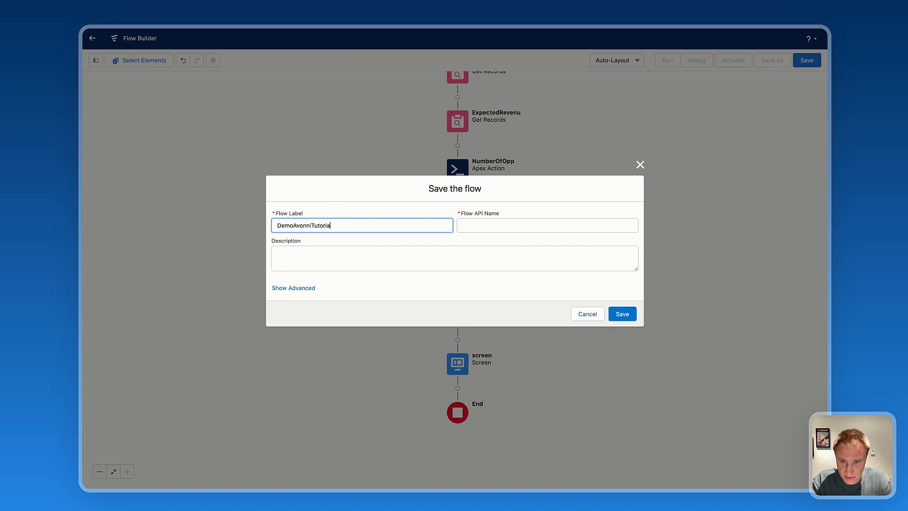
text(lMetric)
key(Tab)
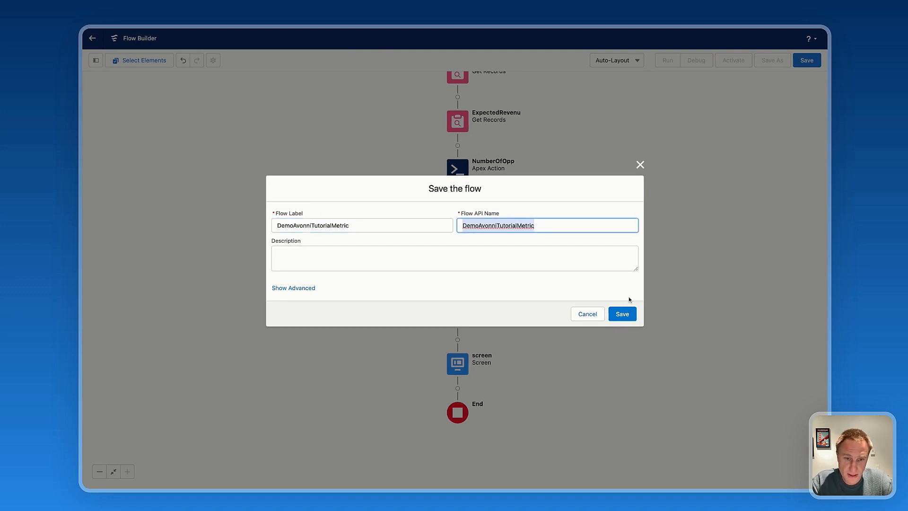
click(622, 315)
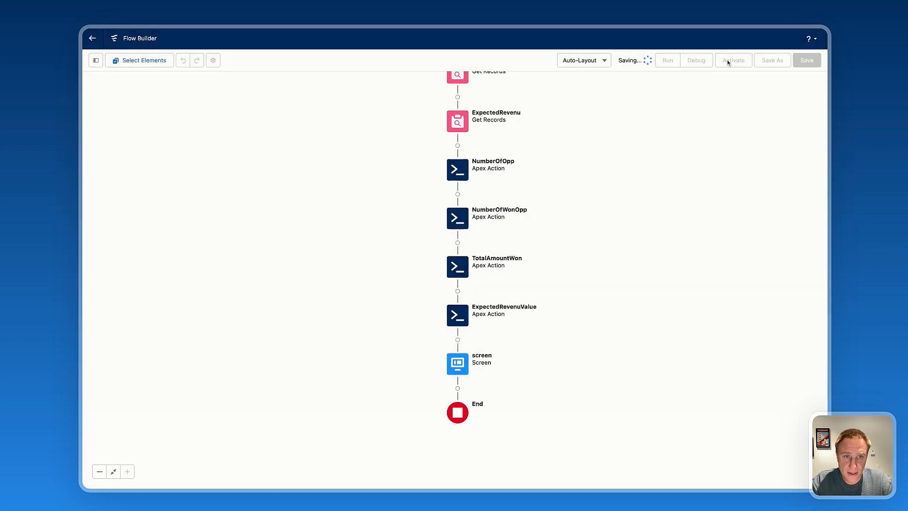
click(729, 63)
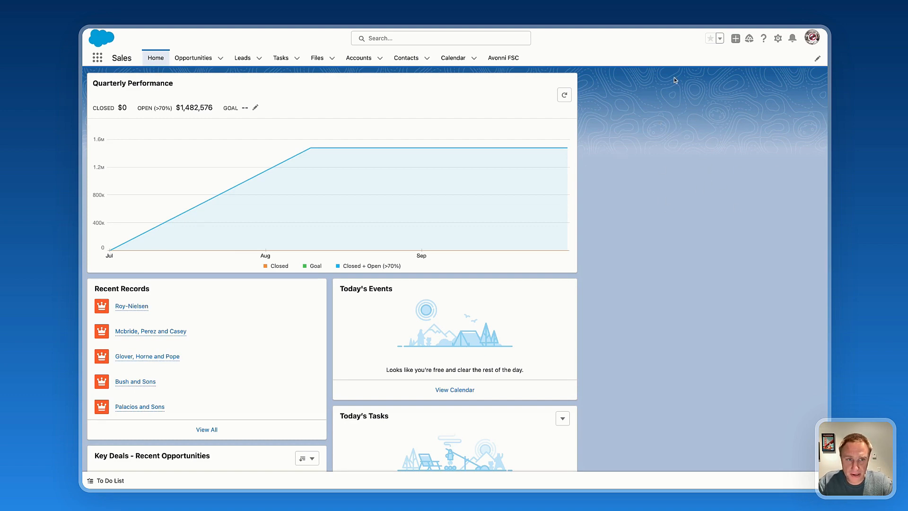
- Open the Sales home page for editing and add a Flow component to the page's empty side column
click(778, 39)
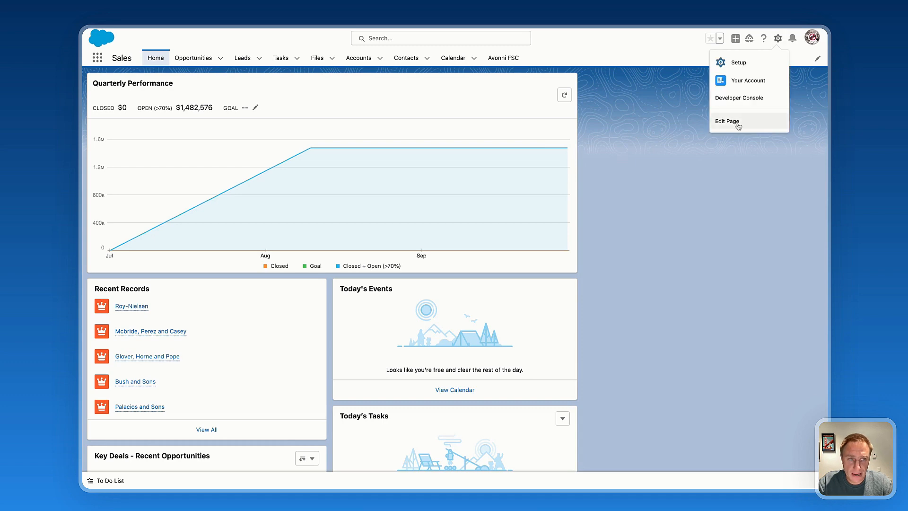
click(738, 126)
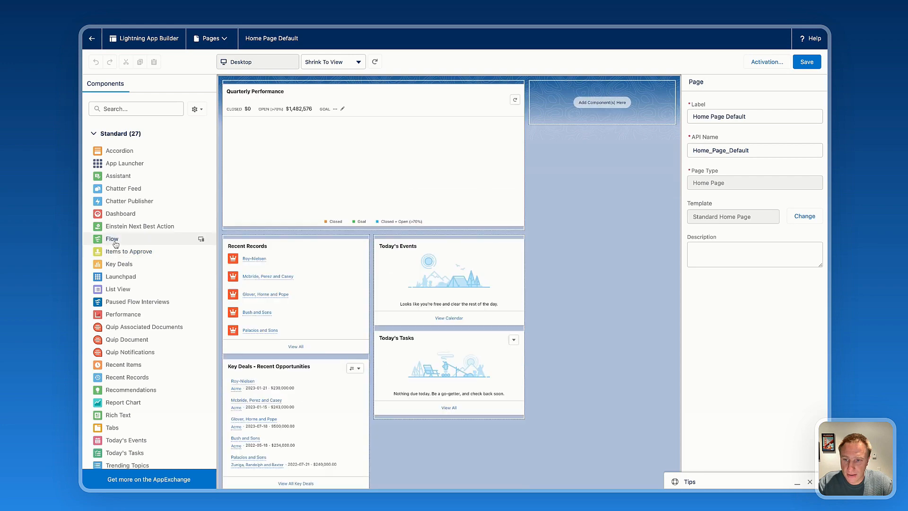
drag(115, 242, 605, 114)
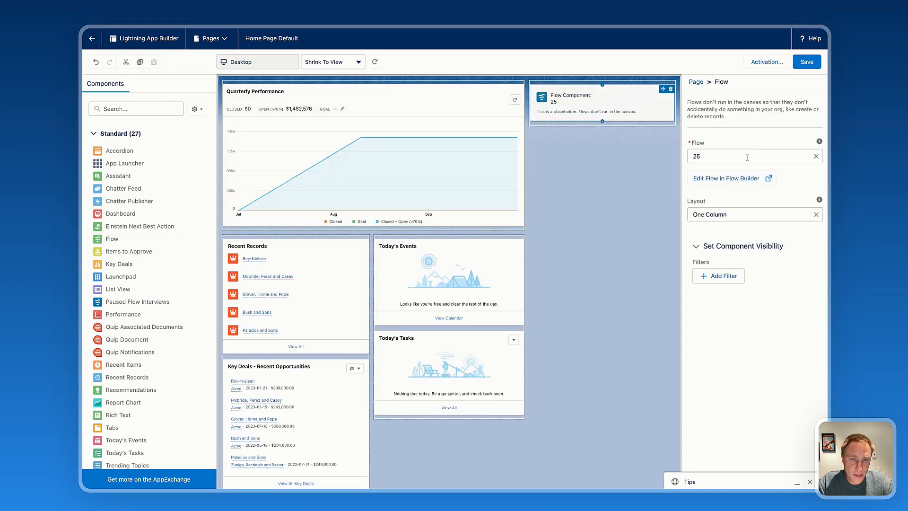
- Set the Flow component to run DemoAvonniTutorialMetric, then save the home page and leave the page editor
click(737, 156)
key(BackSpace)
key(BackSpace)
text(de)
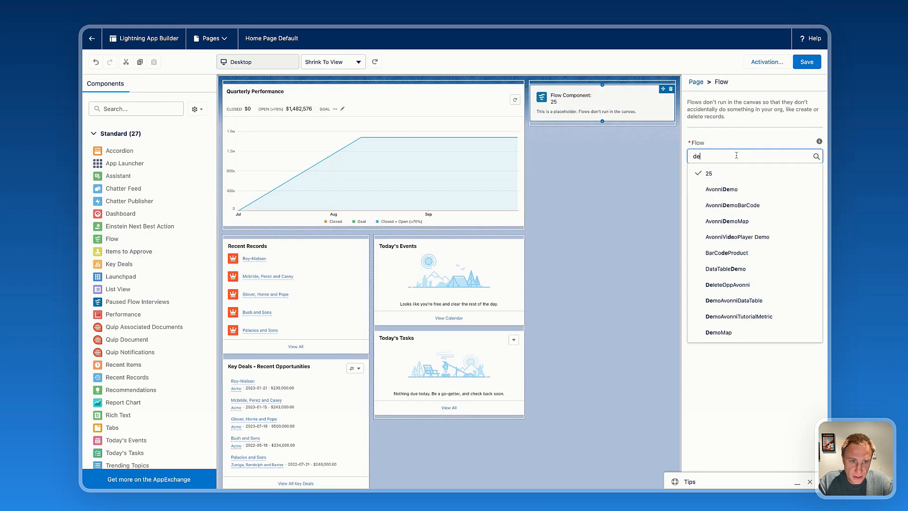
click(730, 317)
click(627, 199)
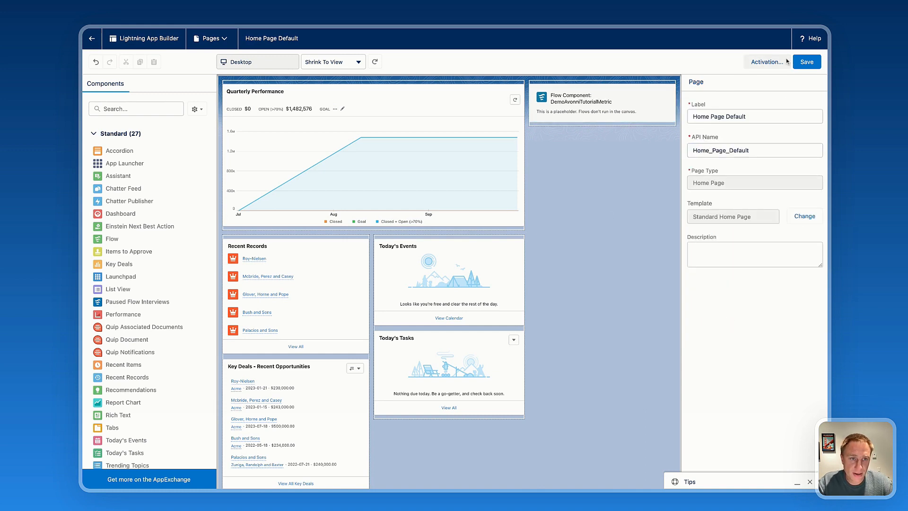
click(807, 62)
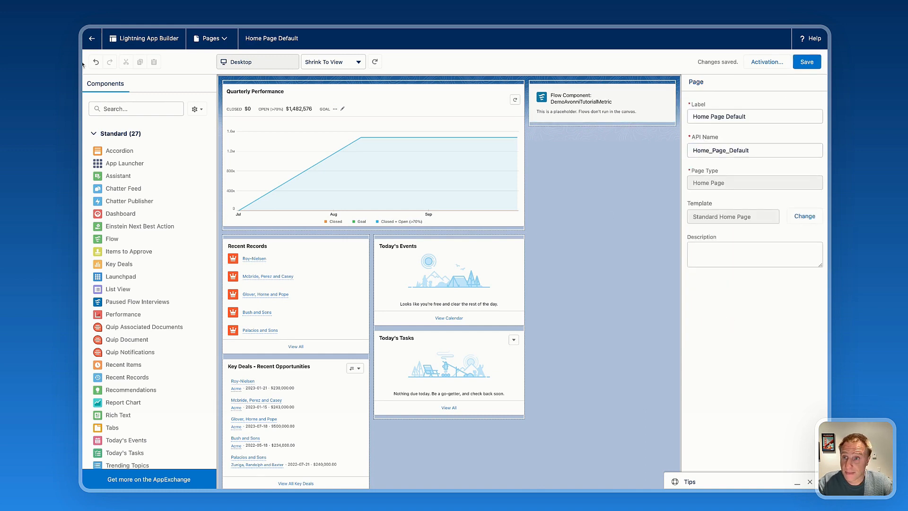
click(93, 40)
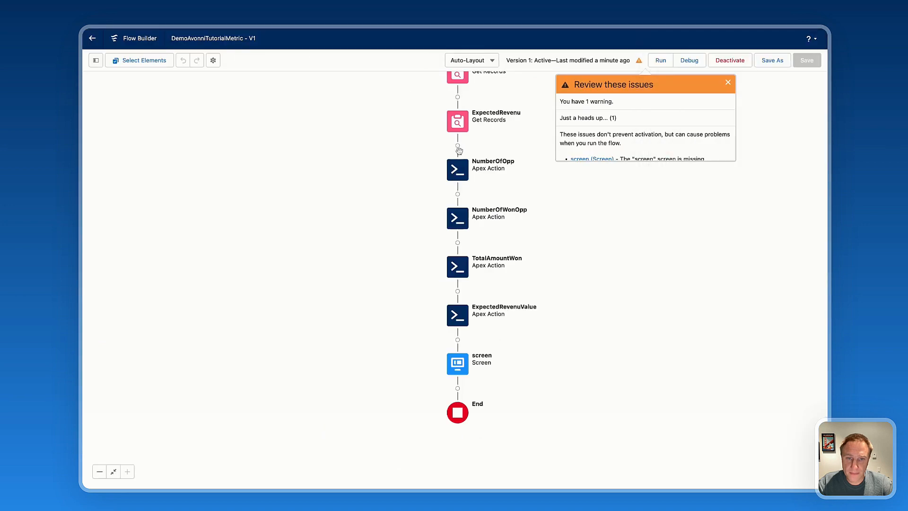
- Reopen the flow's screen element and select its Total Of Opportunities metric
scroll(563, 201, up, 3)
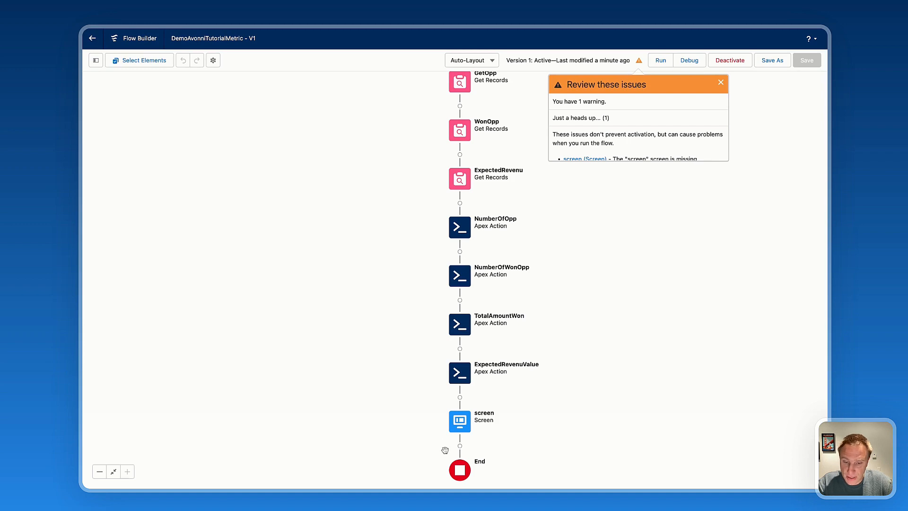
double_click(452, 417)
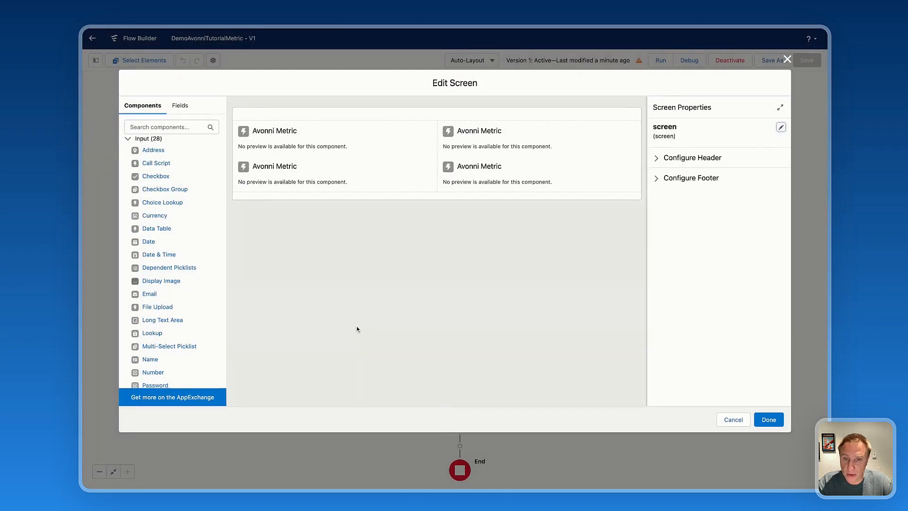
click(314, 140)
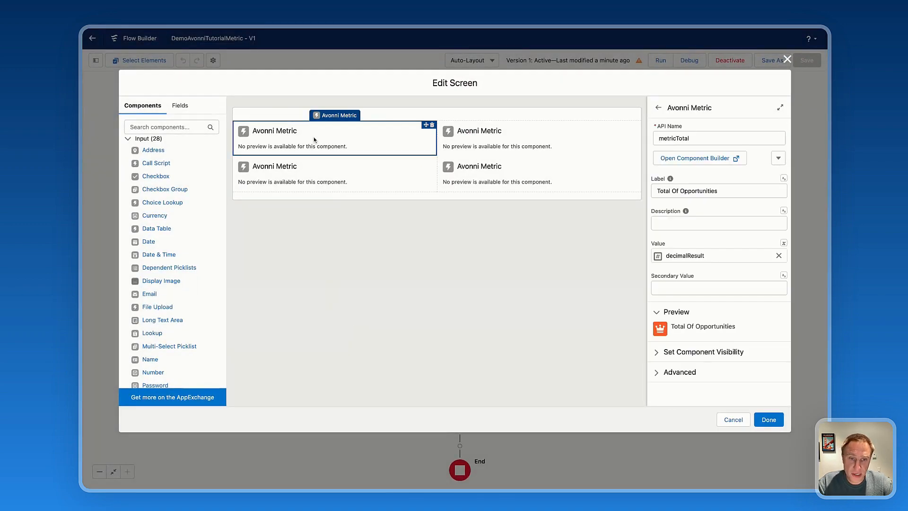